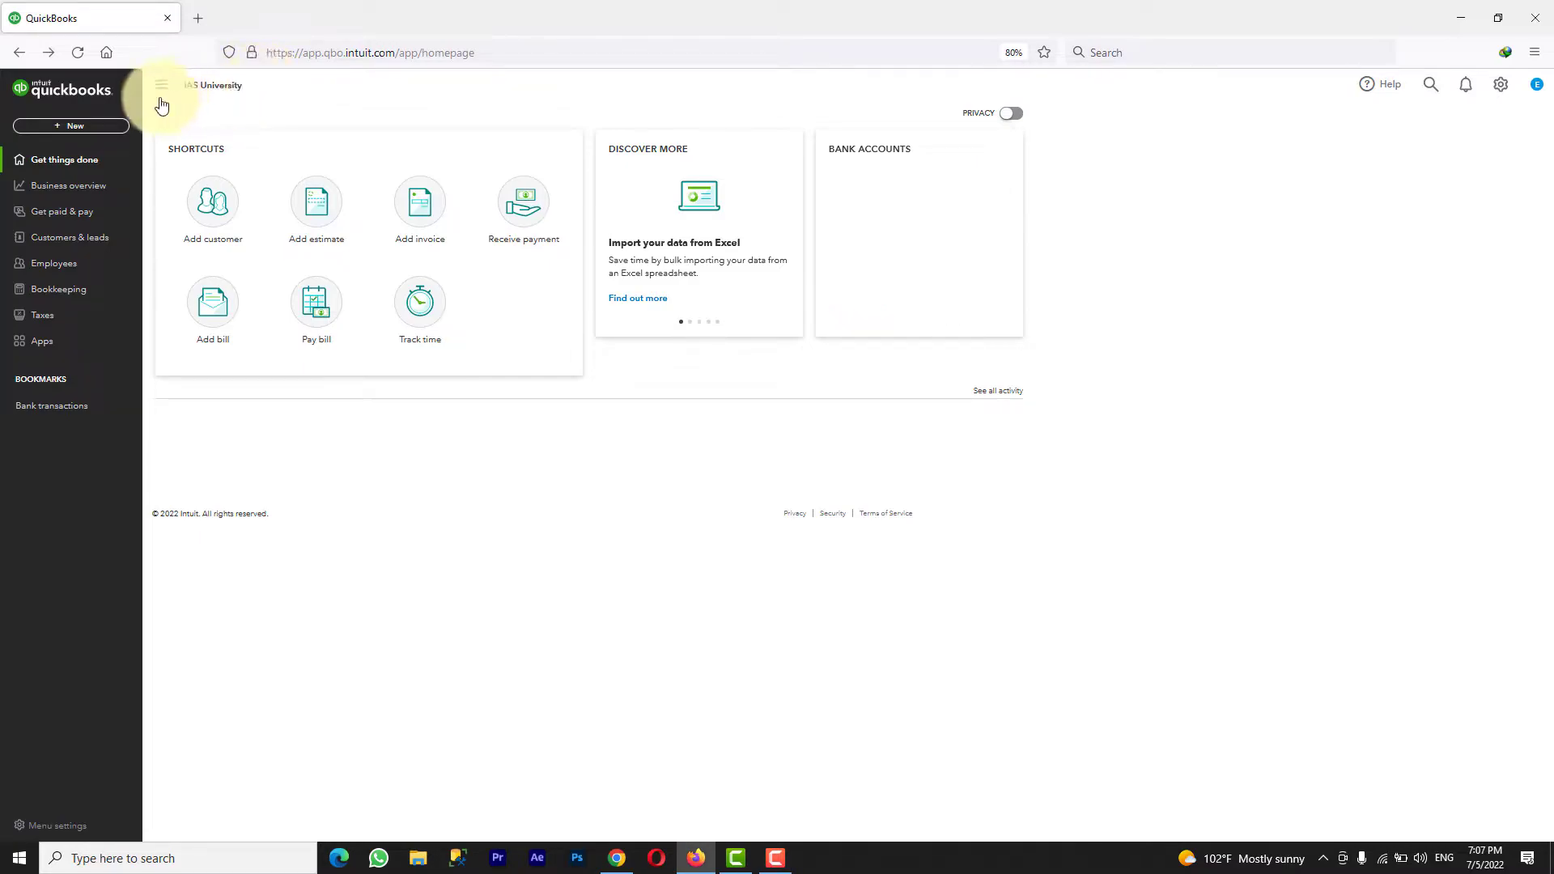
Create an invoice for the existing customer and add their July 5 estimate for $62,000.00 to it.
click(85, 134)
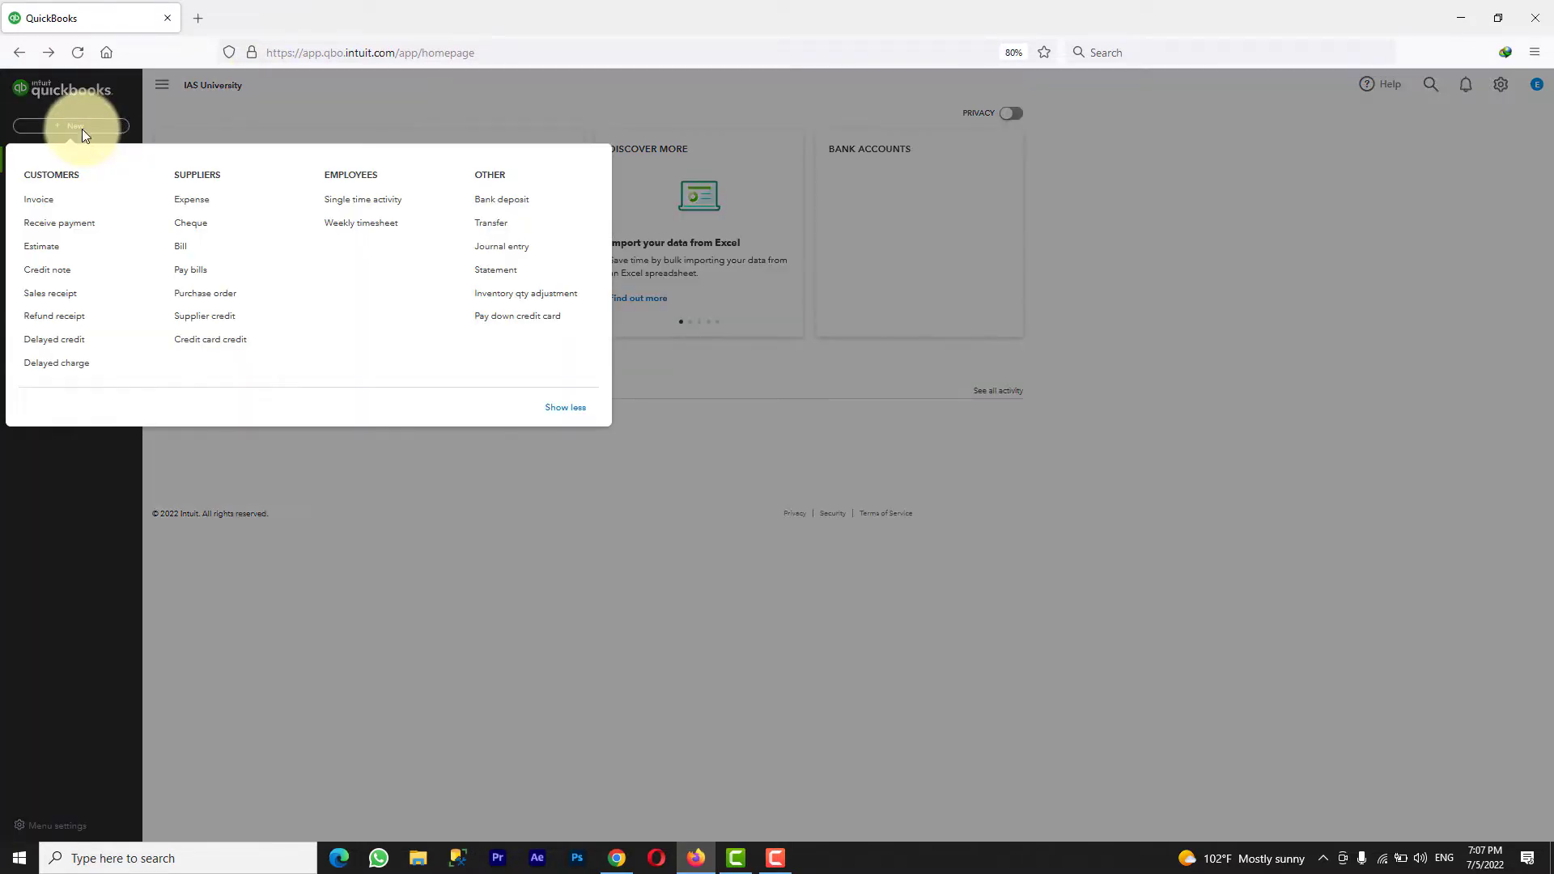
click(44, 203)
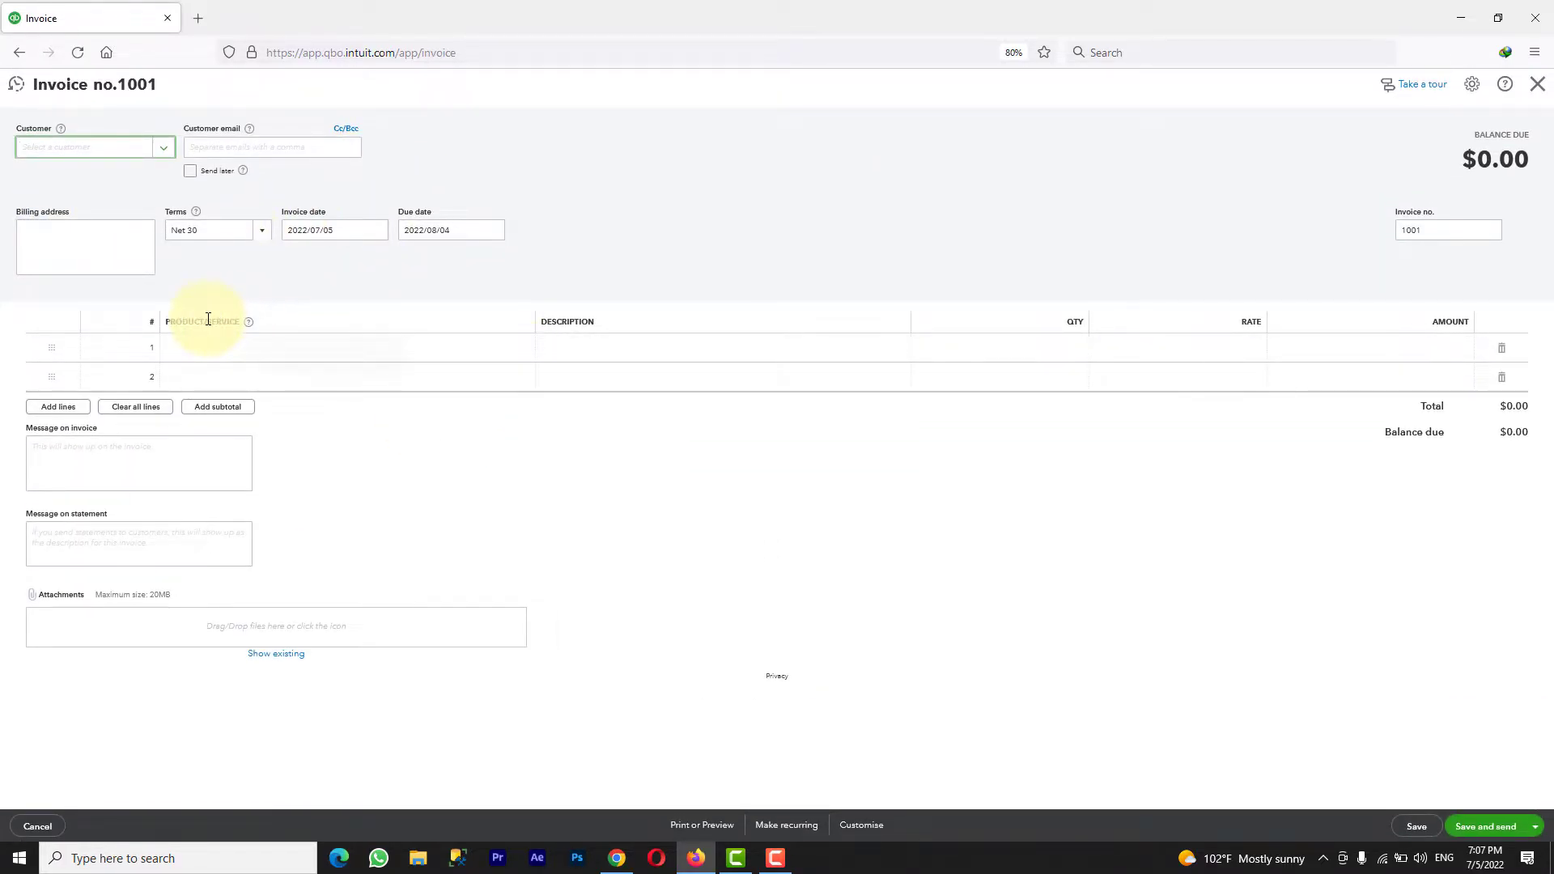
click(161, 150)
click(133, 207)
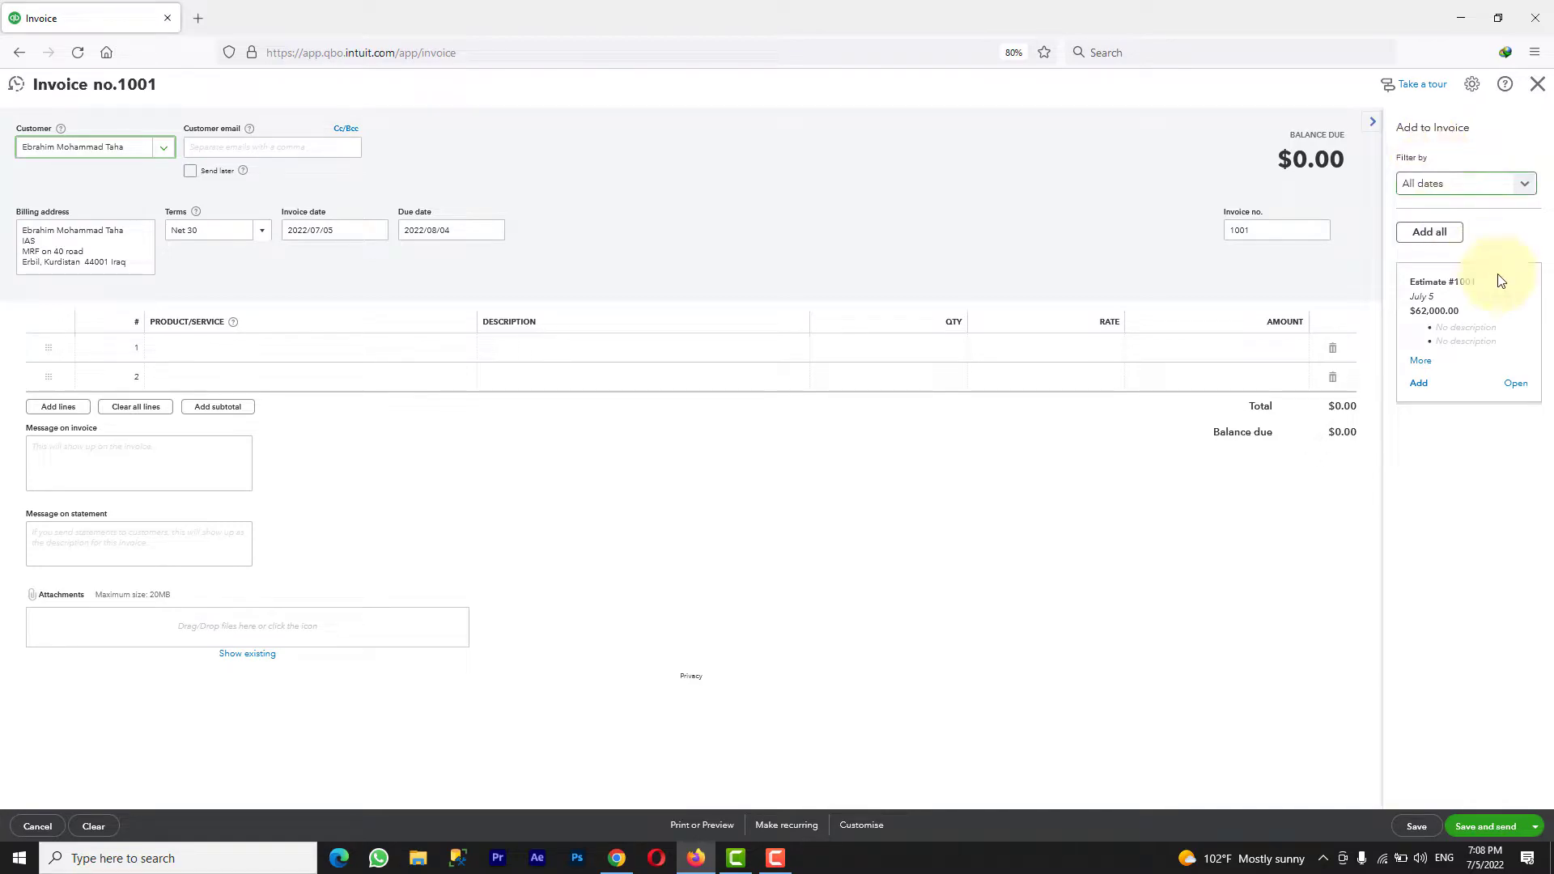
click(1418, 387)
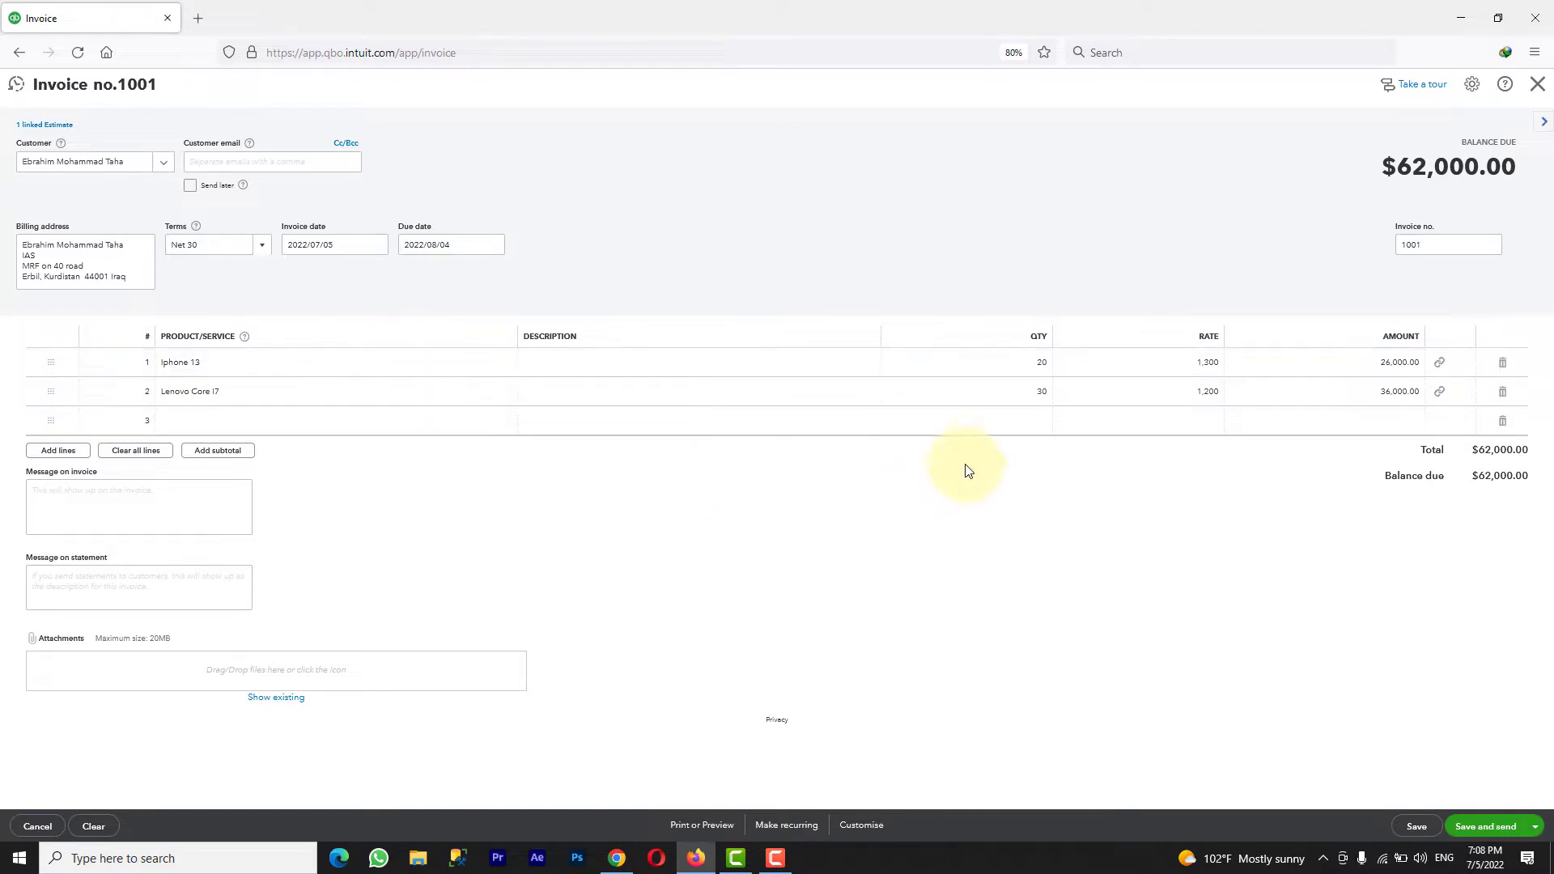
Set the rate of the Iphone 13 line on the invoice to 1,200.
click(1115, 369)
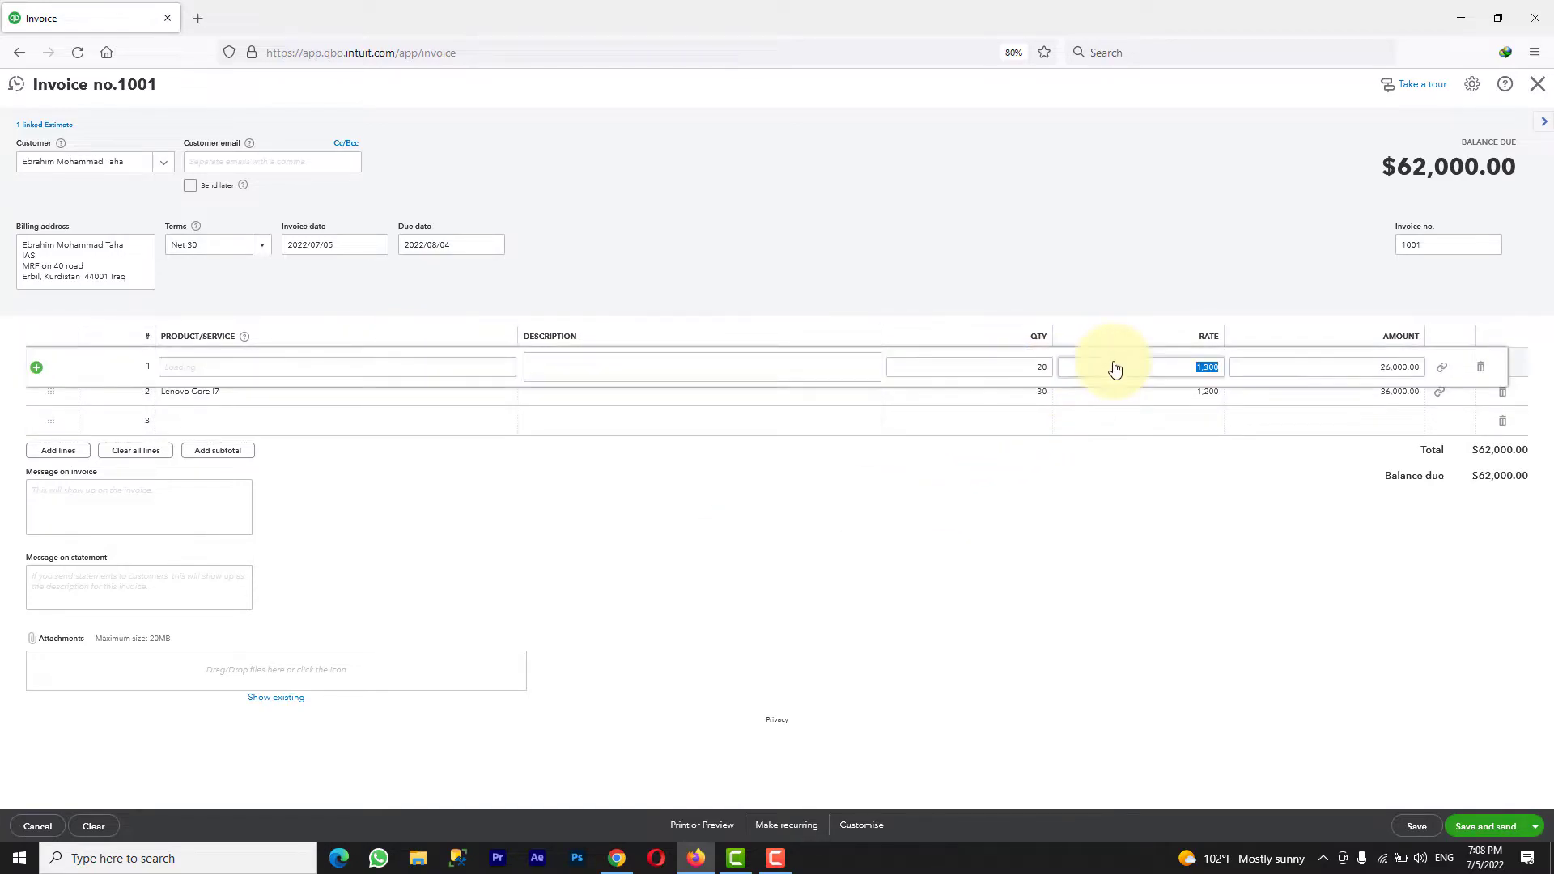
text(1200)
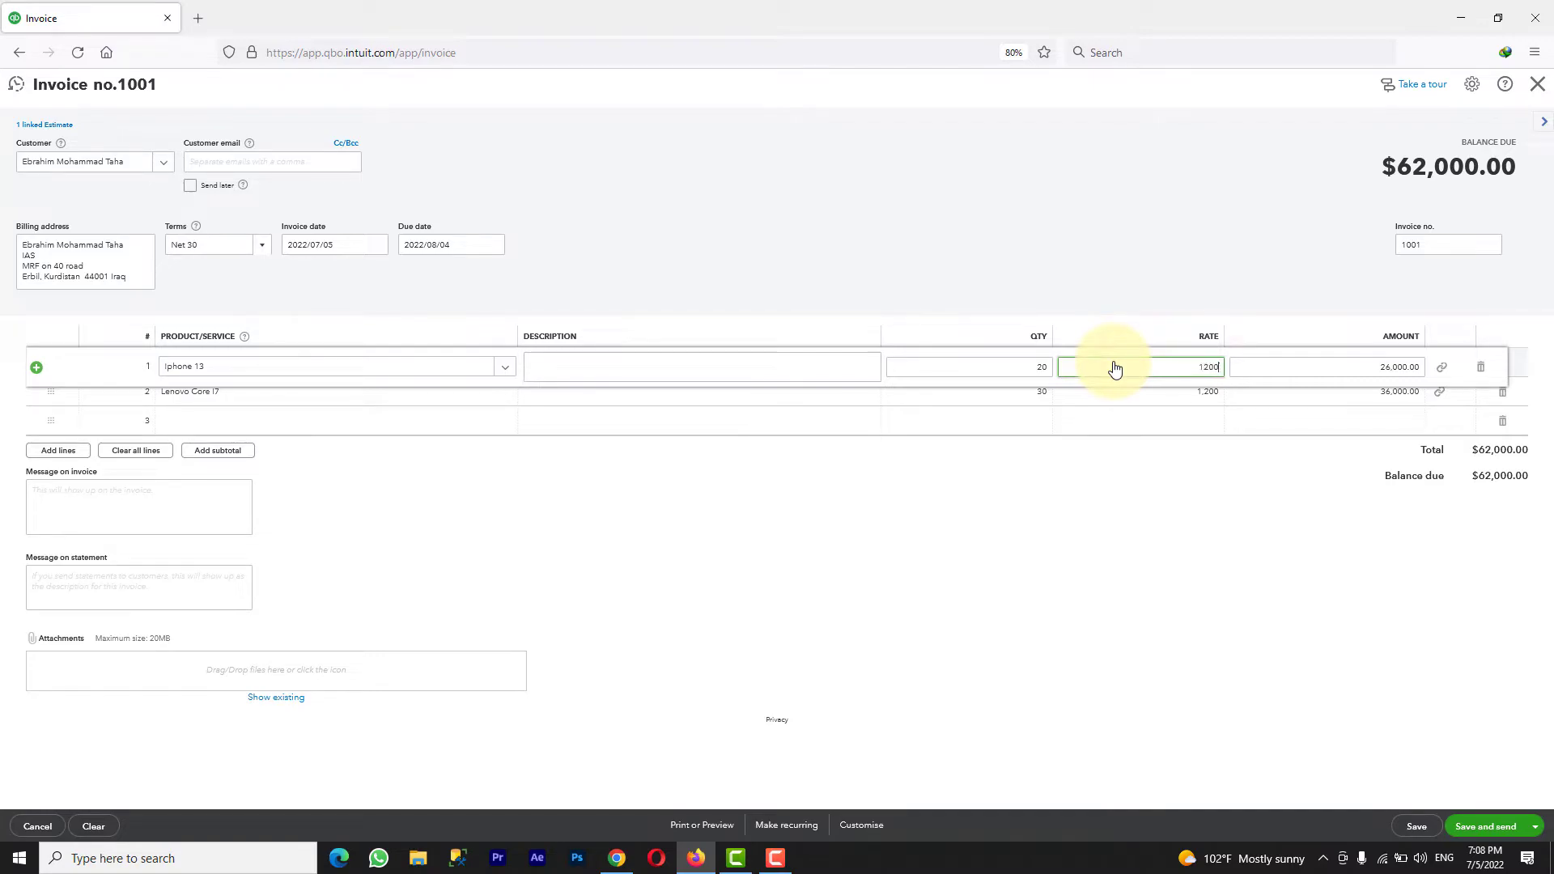
click(1002, 366)
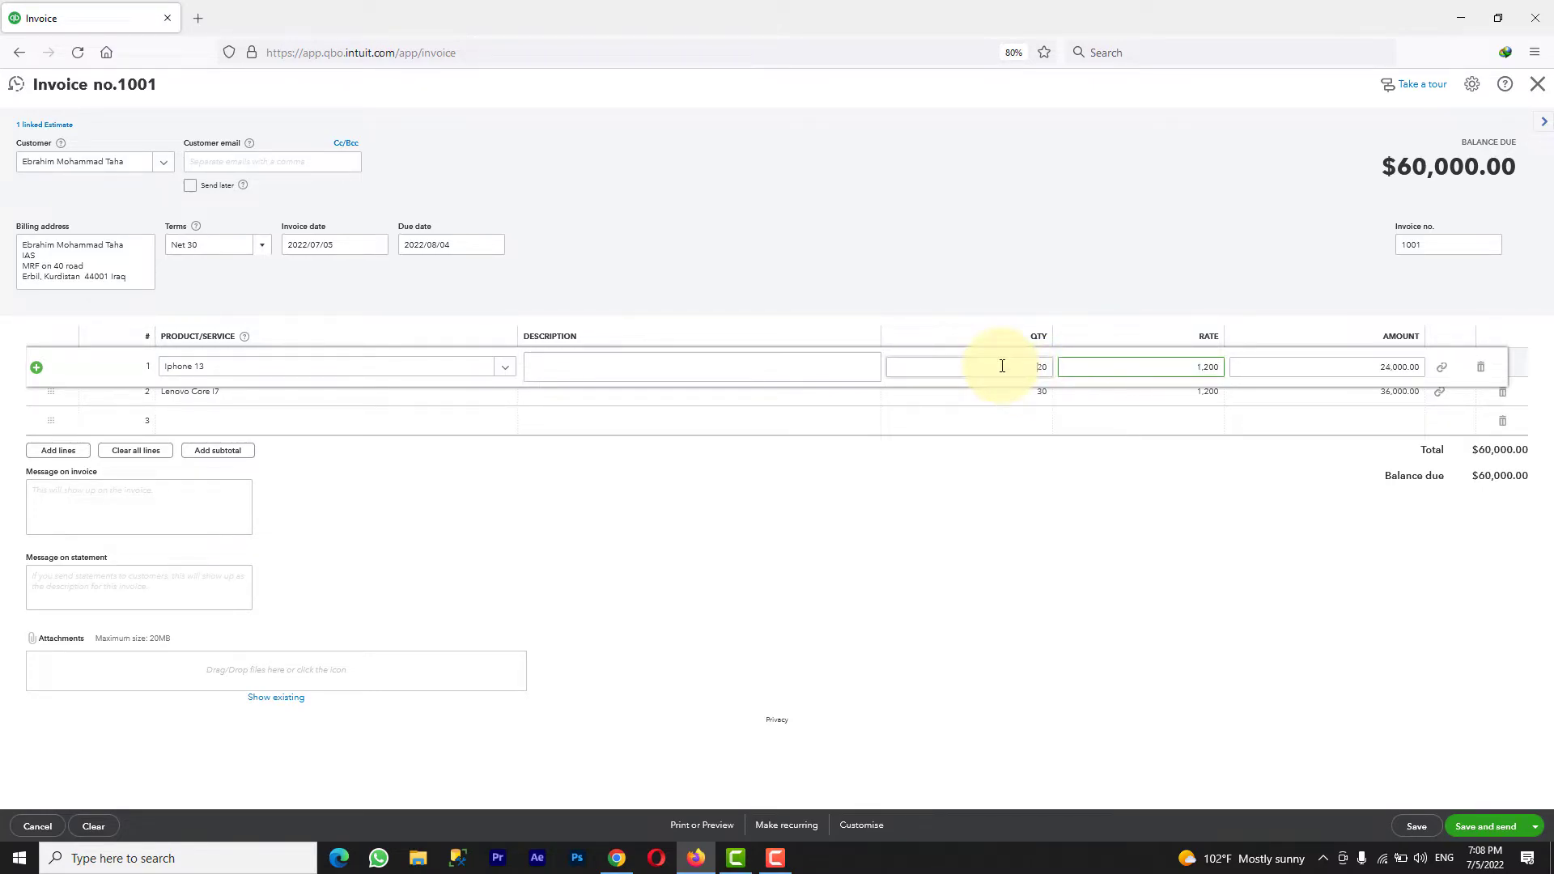
click(341, 414)
click(484, 431)
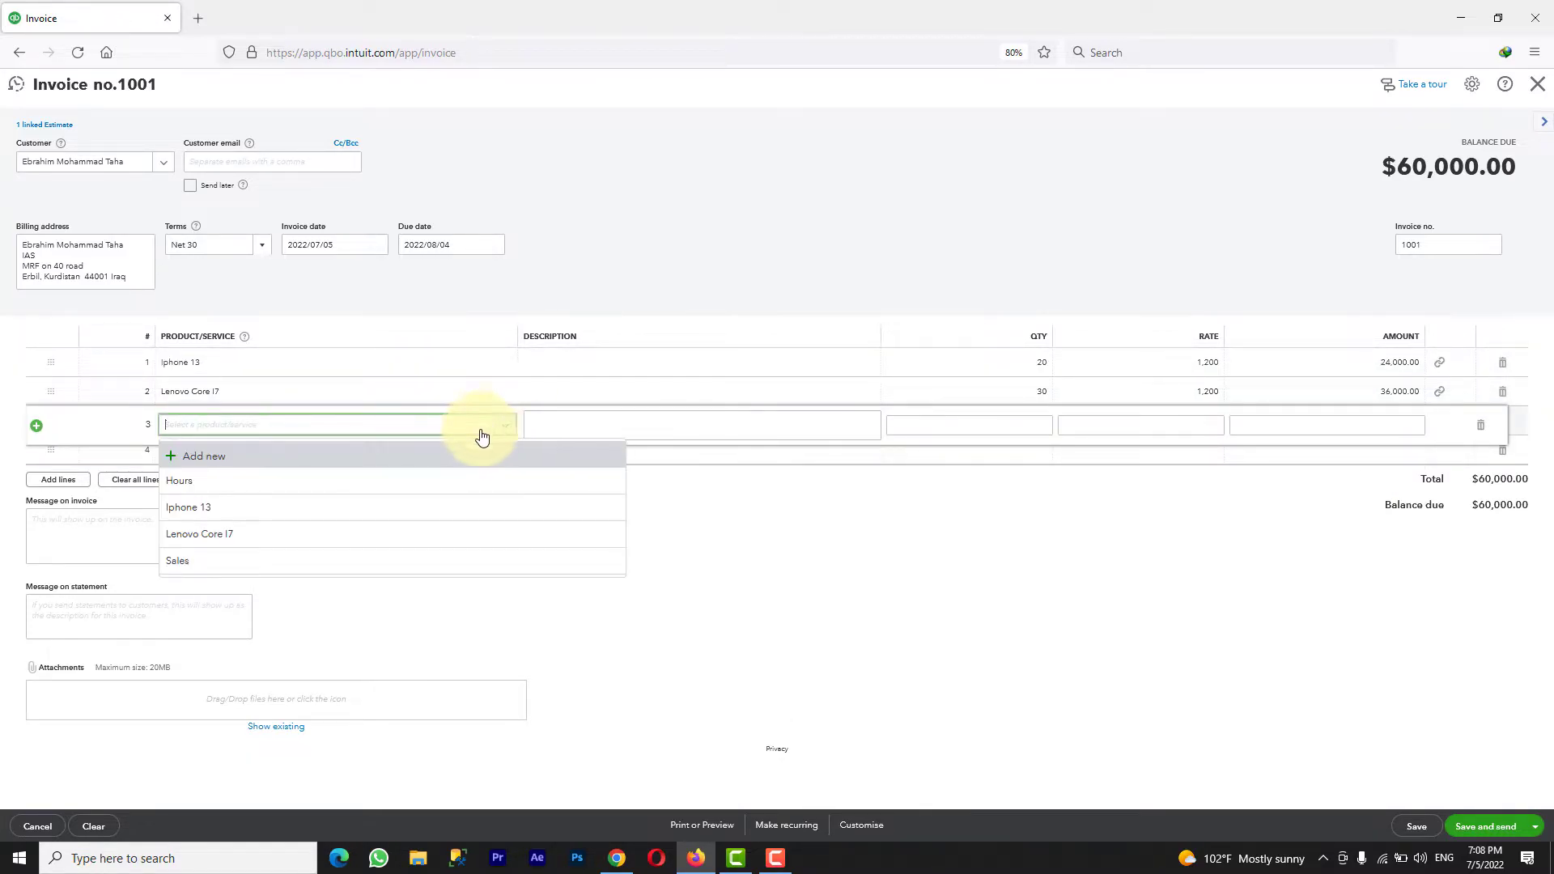
click(773, 563)
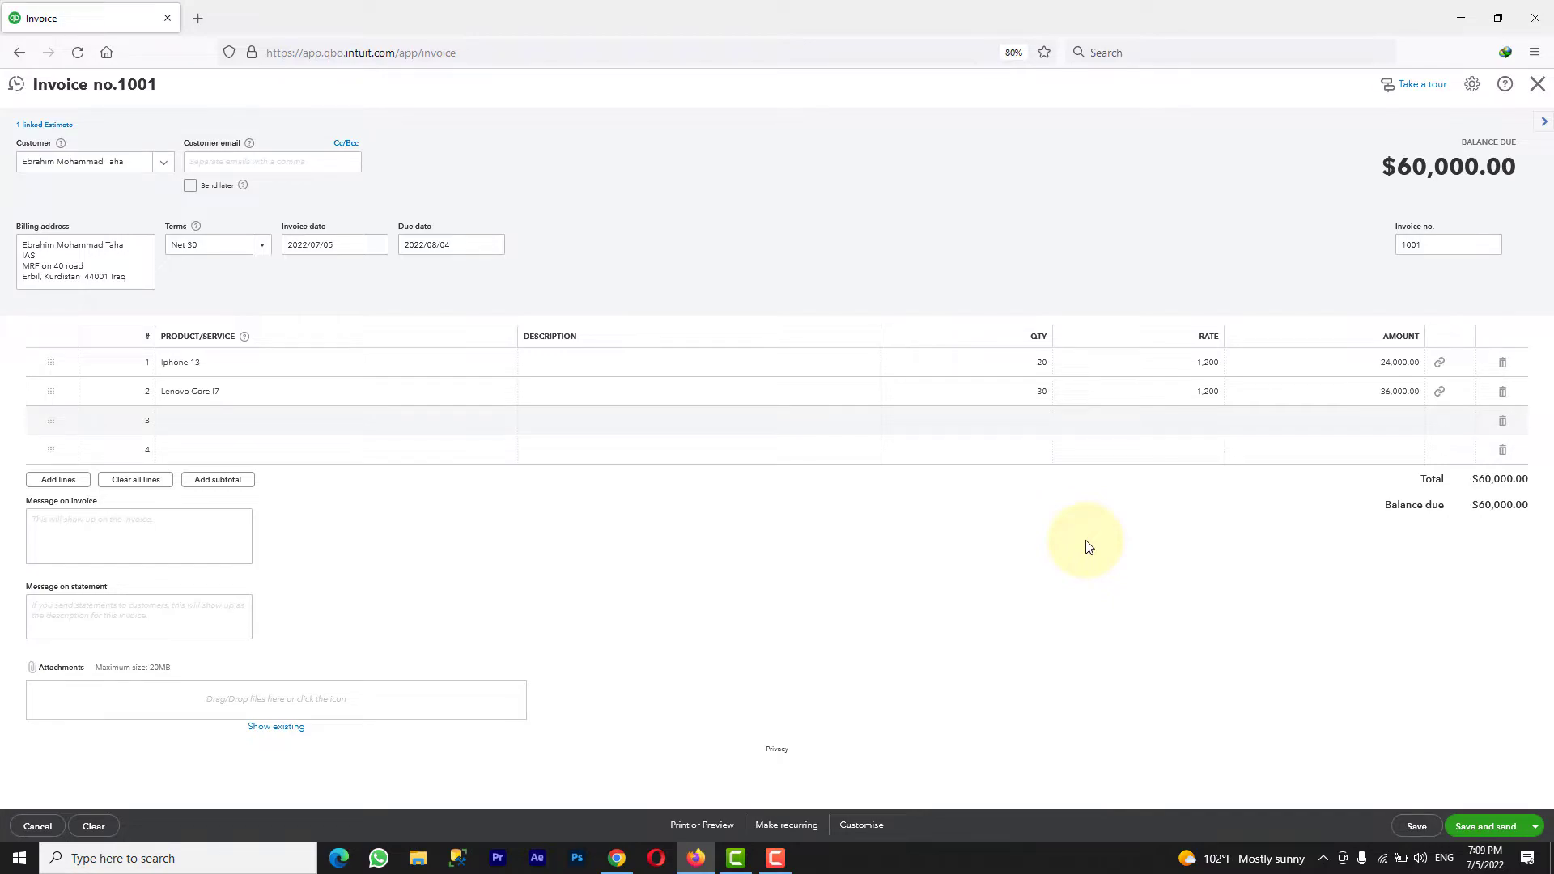
Save the completed invoice and close it.
click(1527, 822)
click(1496, 762)
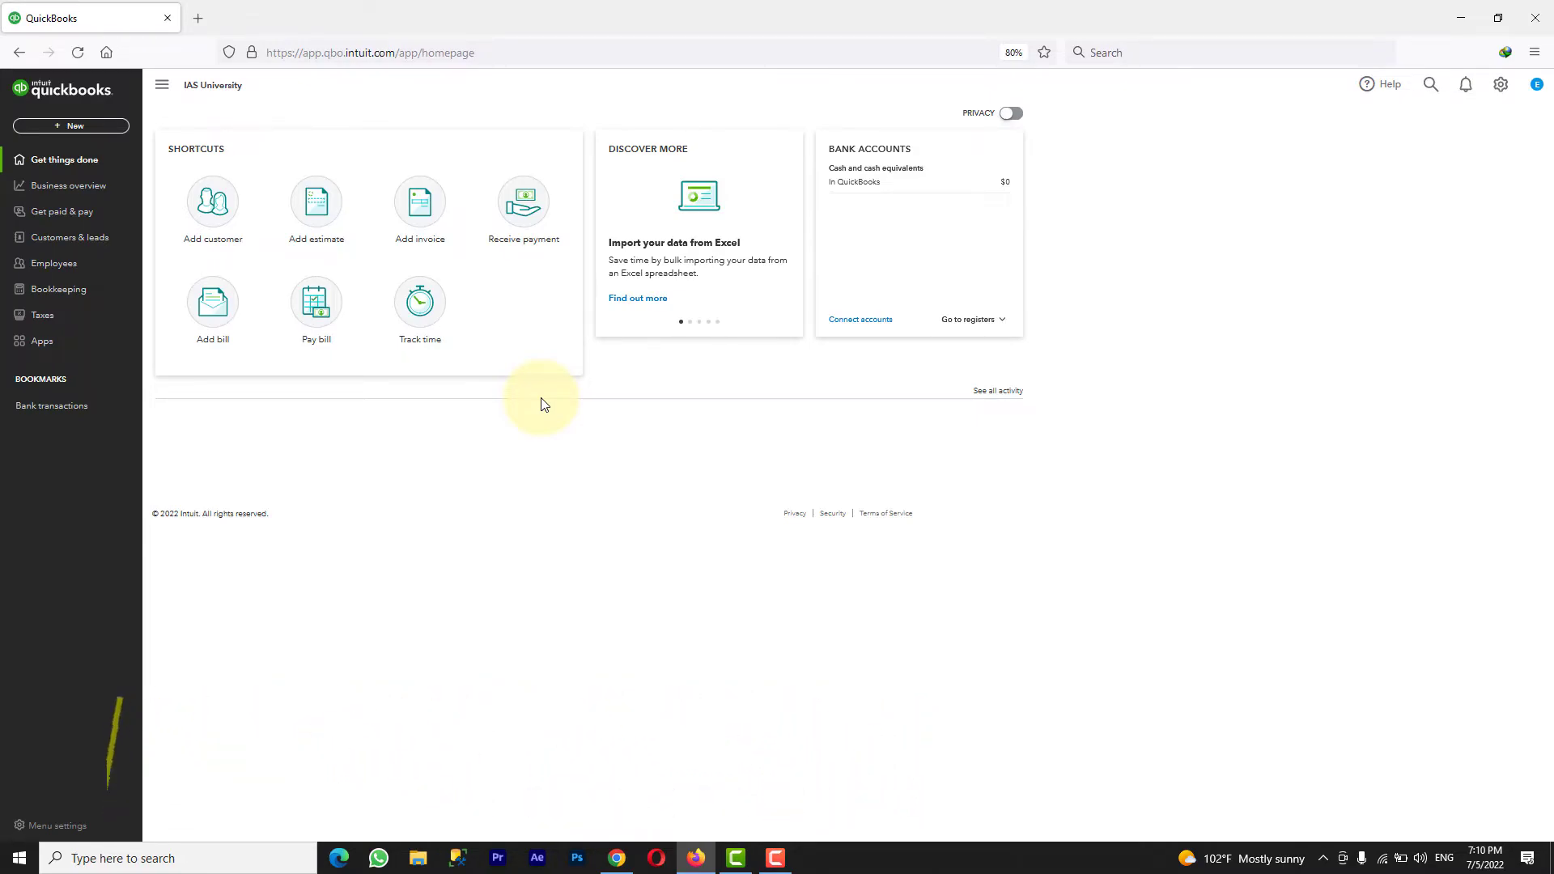
Open the Balance Sheet report and run it with the report period set to Today.
click(93, 198)
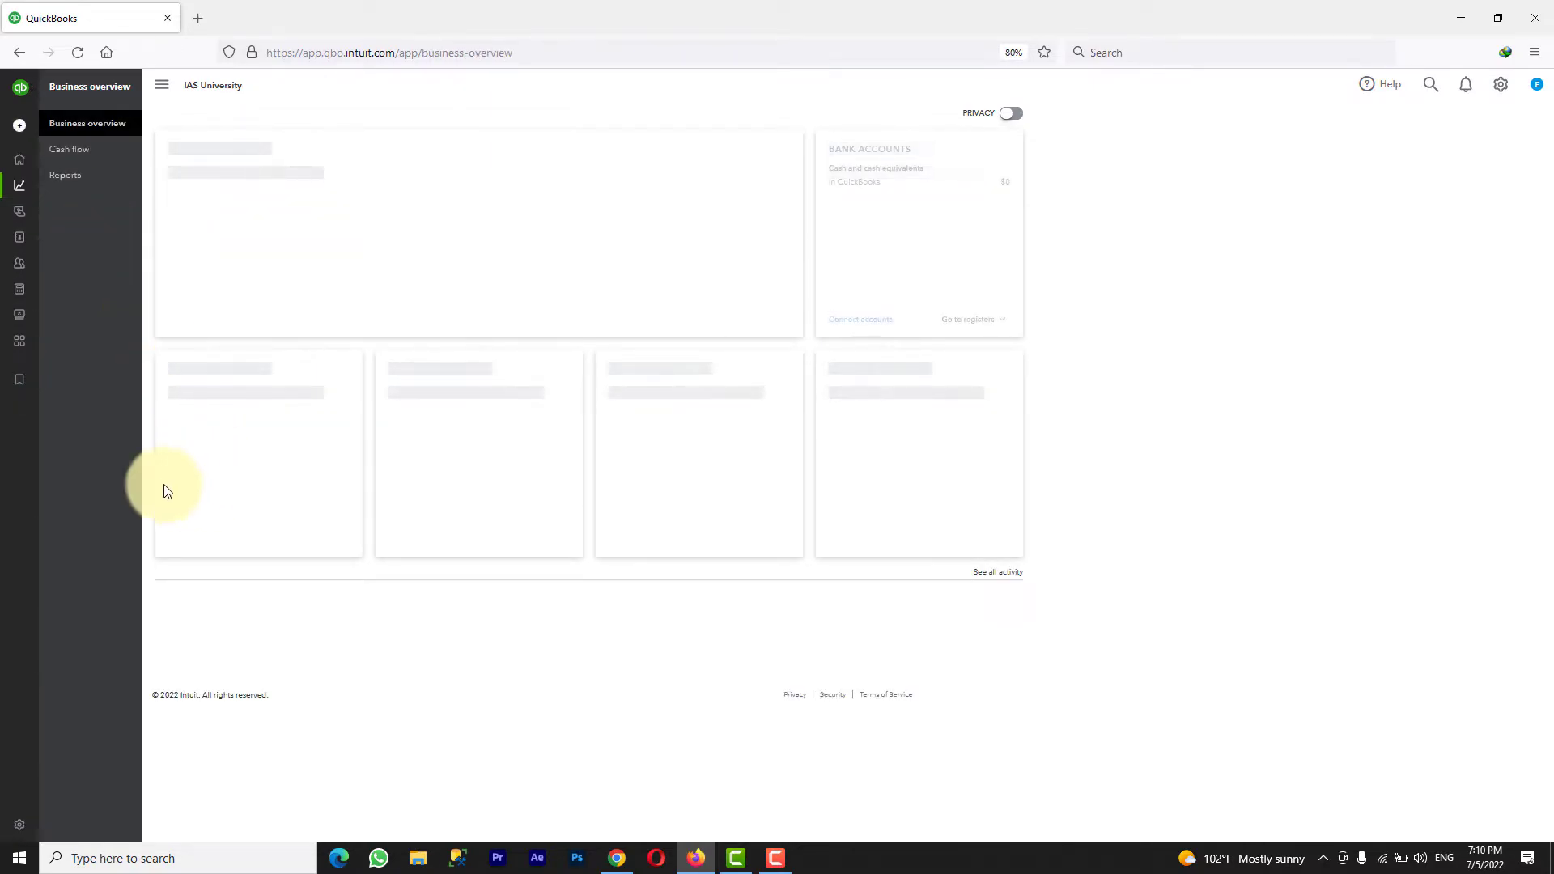
click(106, 184)
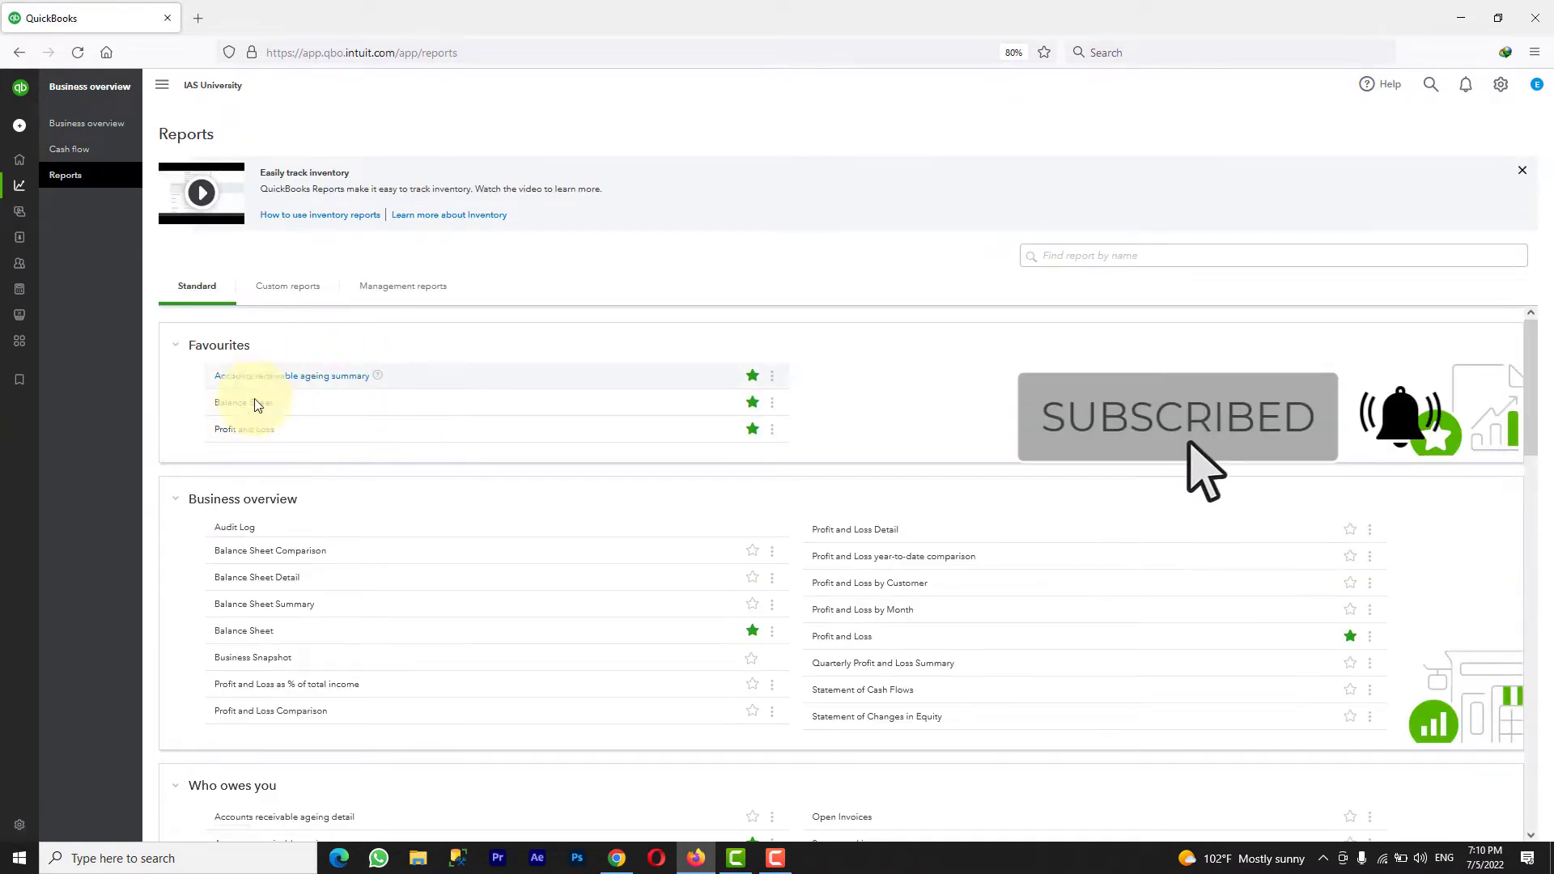
click(253, 409)
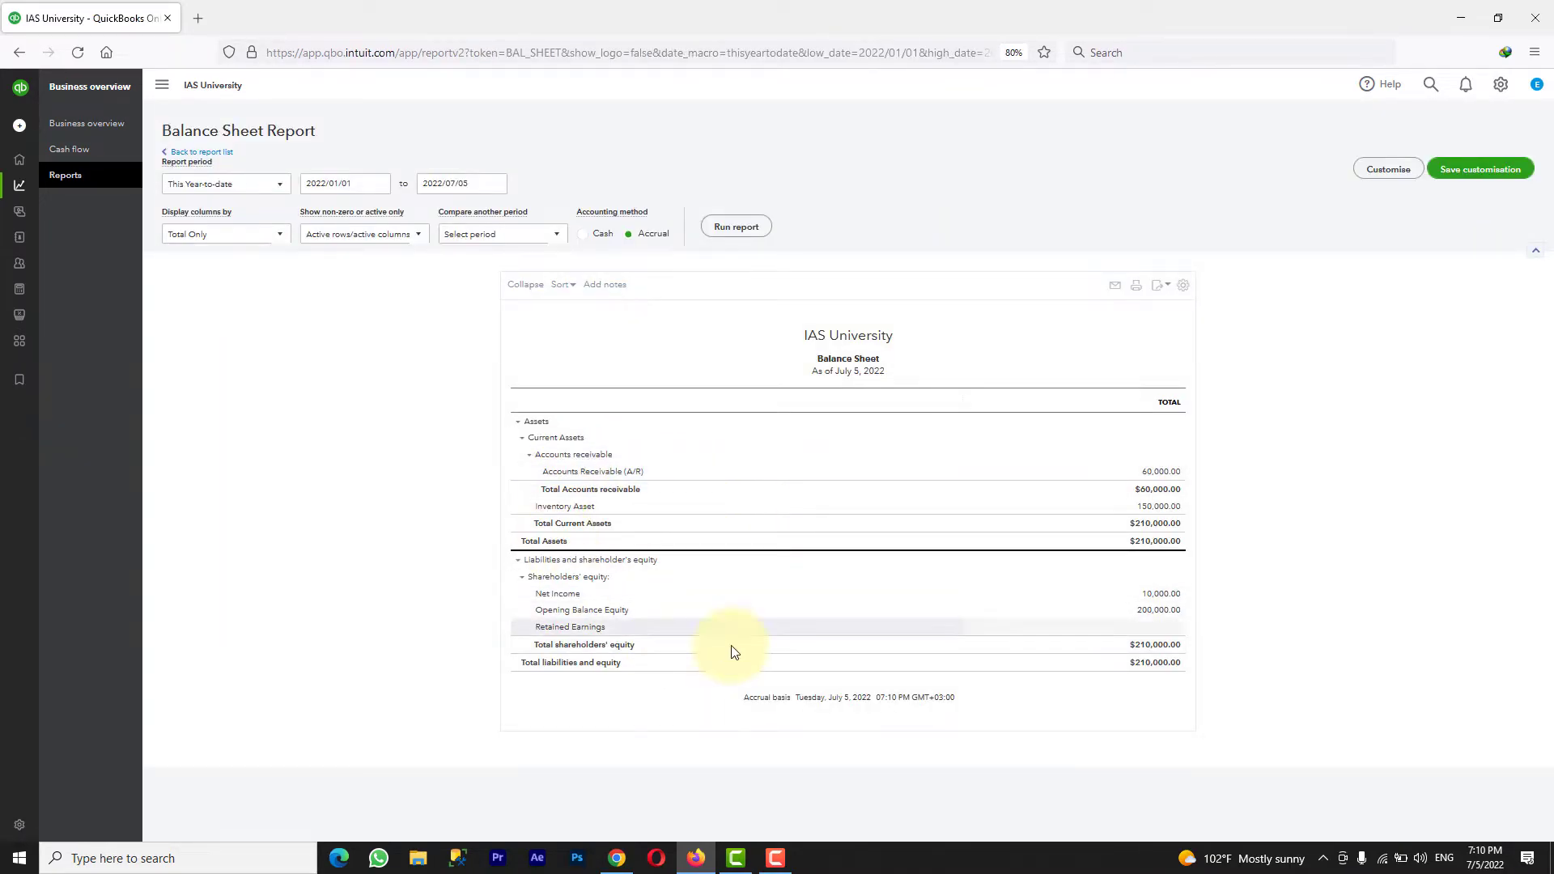
click(280, 184)
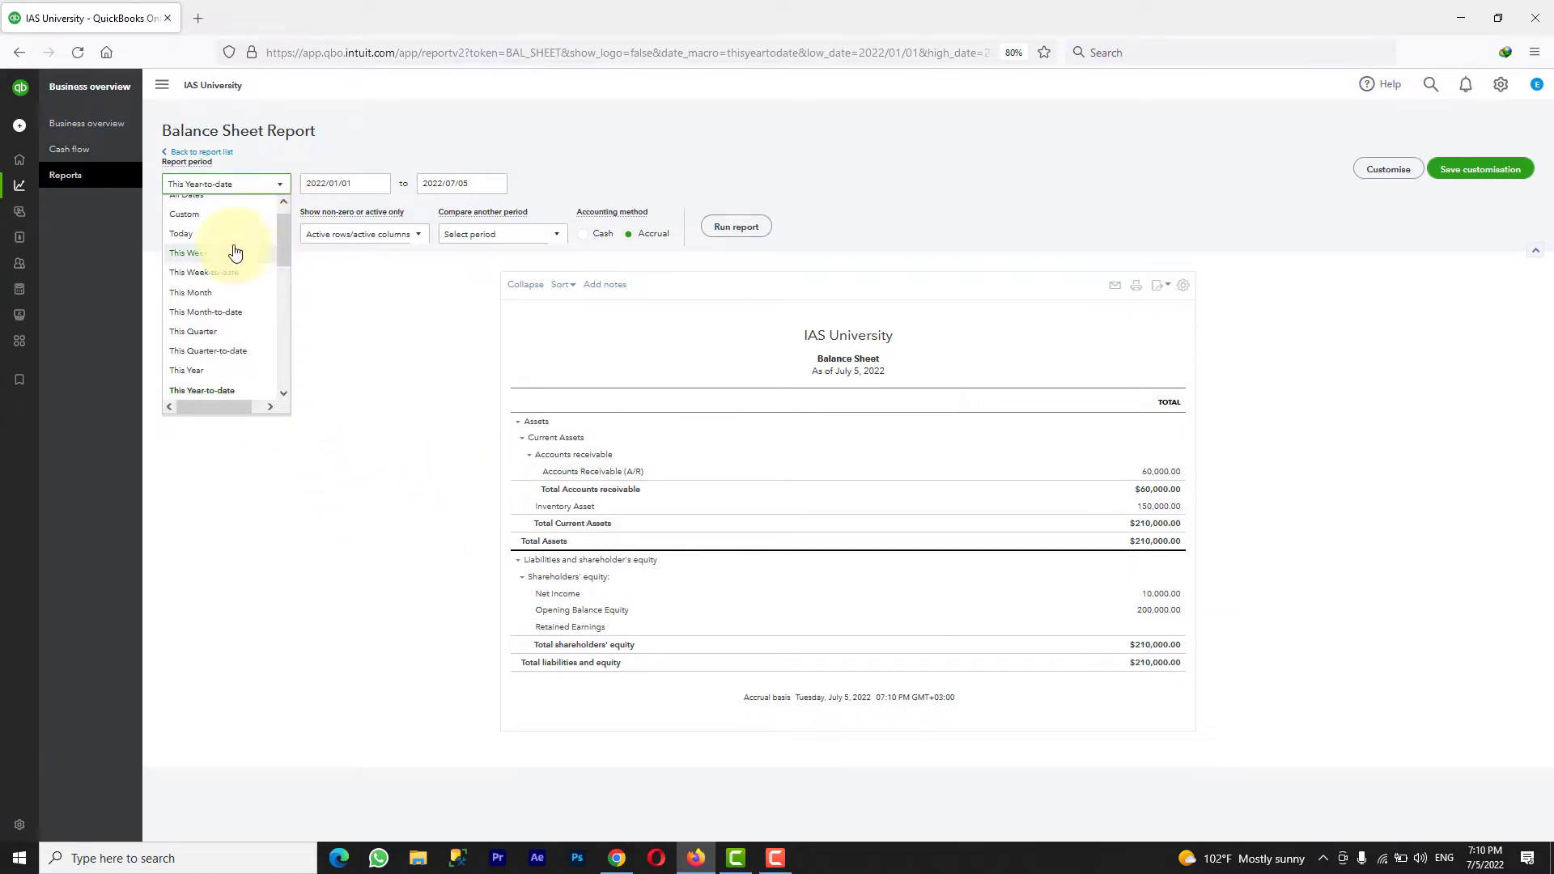
click(220, 247)
click(758, 236)
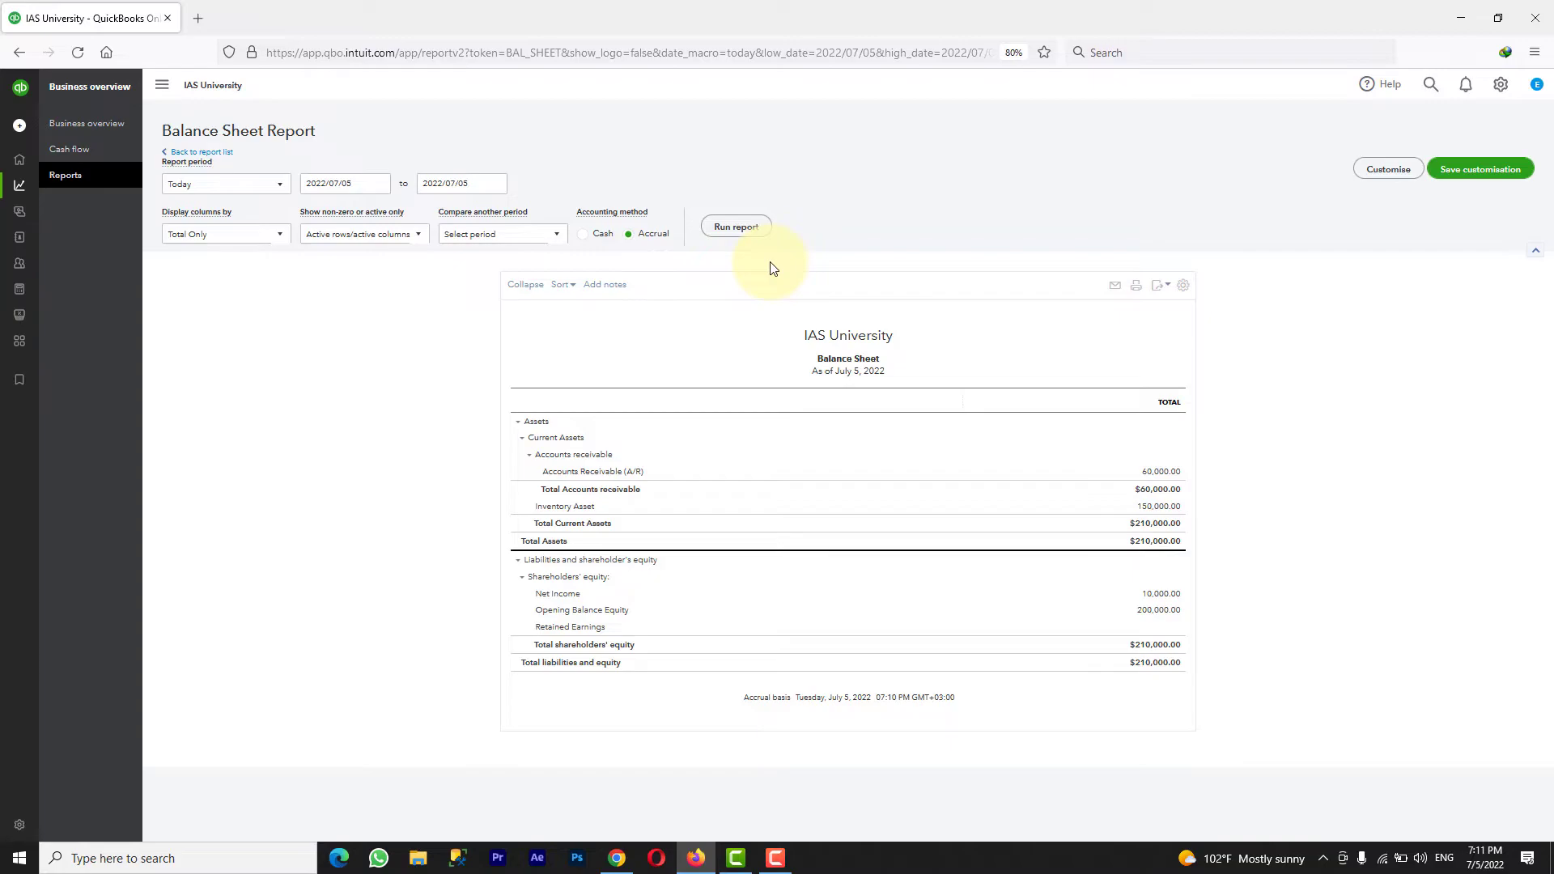
Examine the transactions behind the Accounts Receivable (A/R) balance, including the underlying invoice, and return to the Balance Sheet.
click(1164, 480)
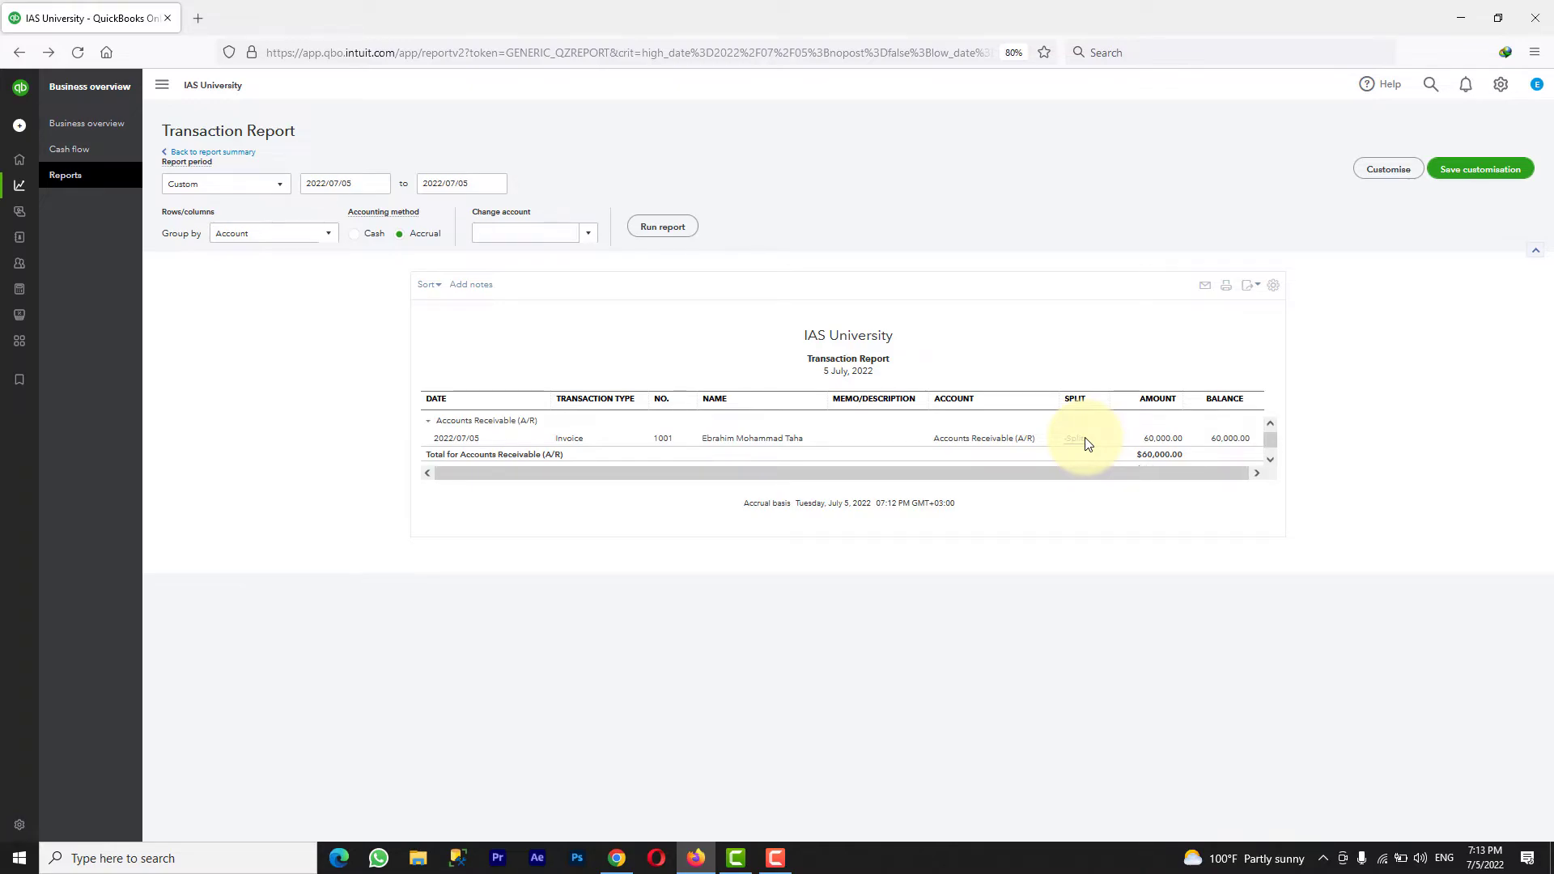
click(1086, 444)
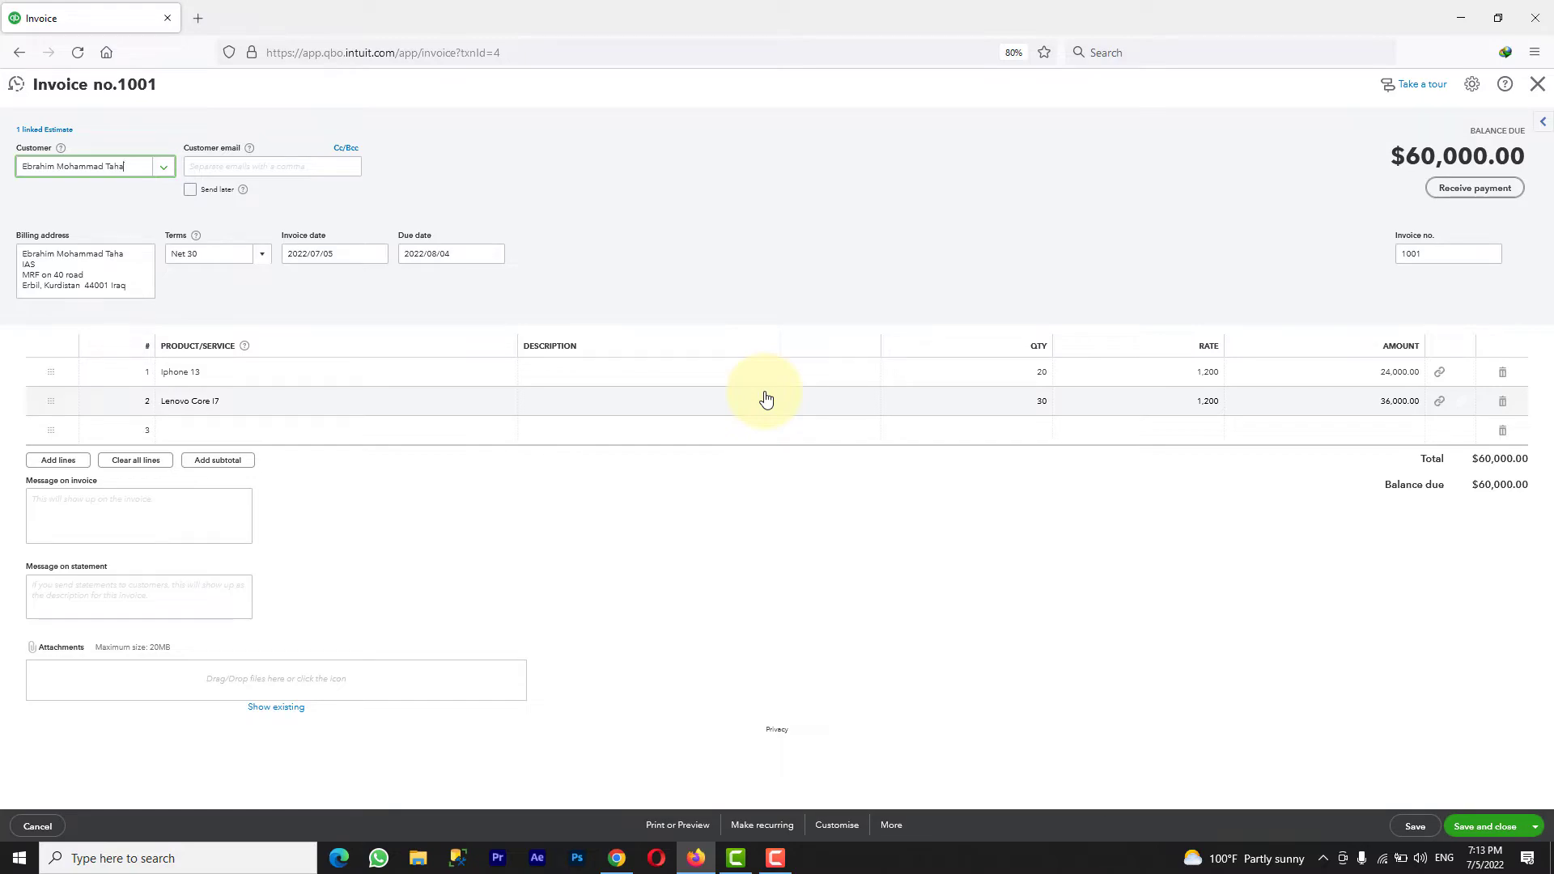
click(16, 53)
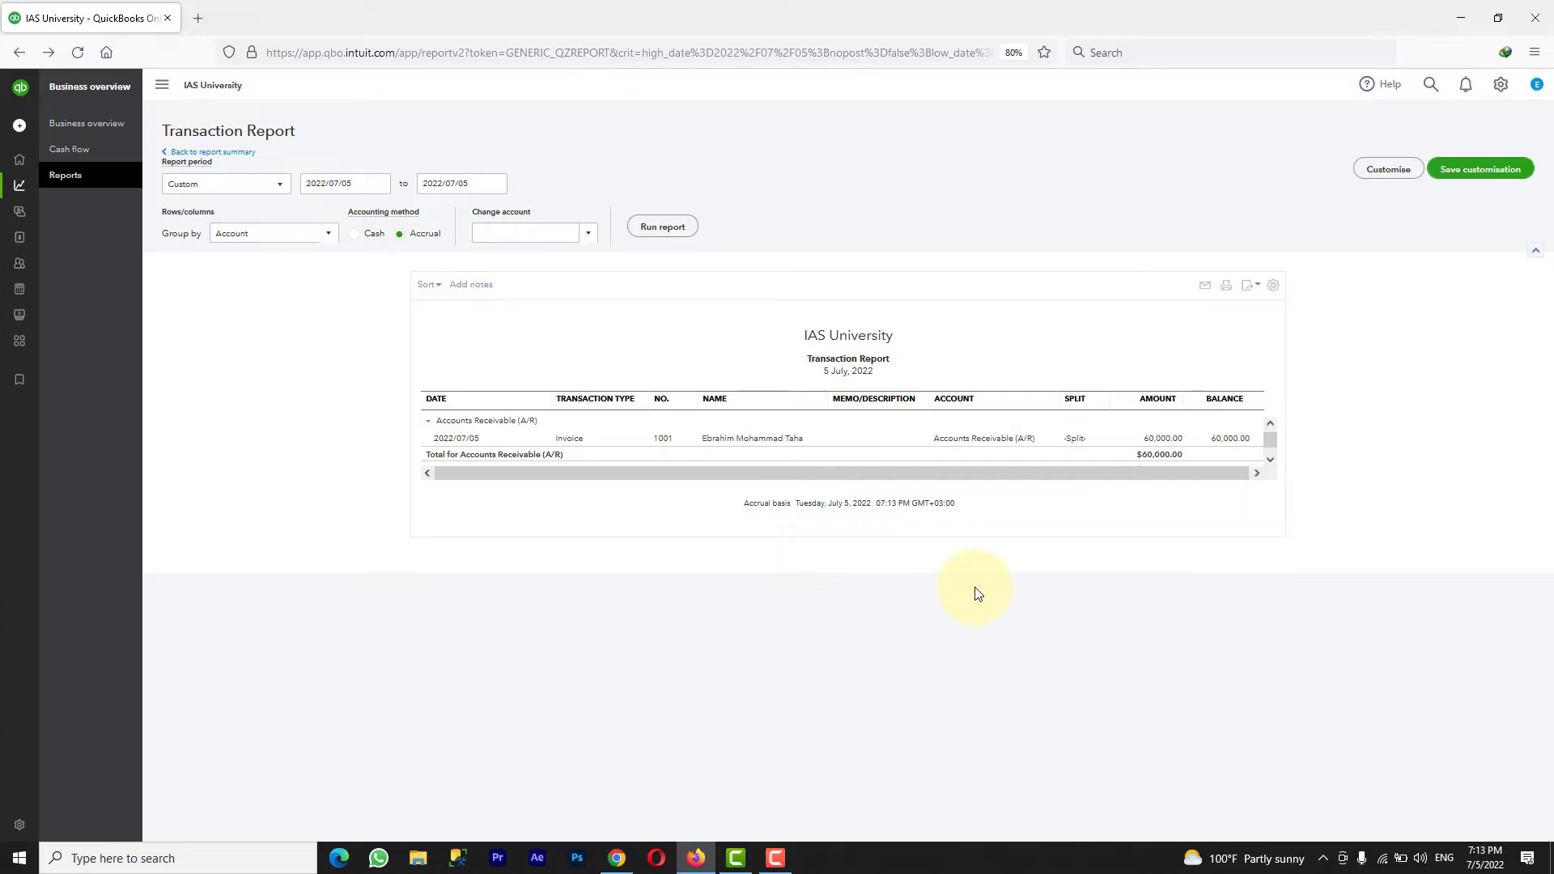
click(241, 154)
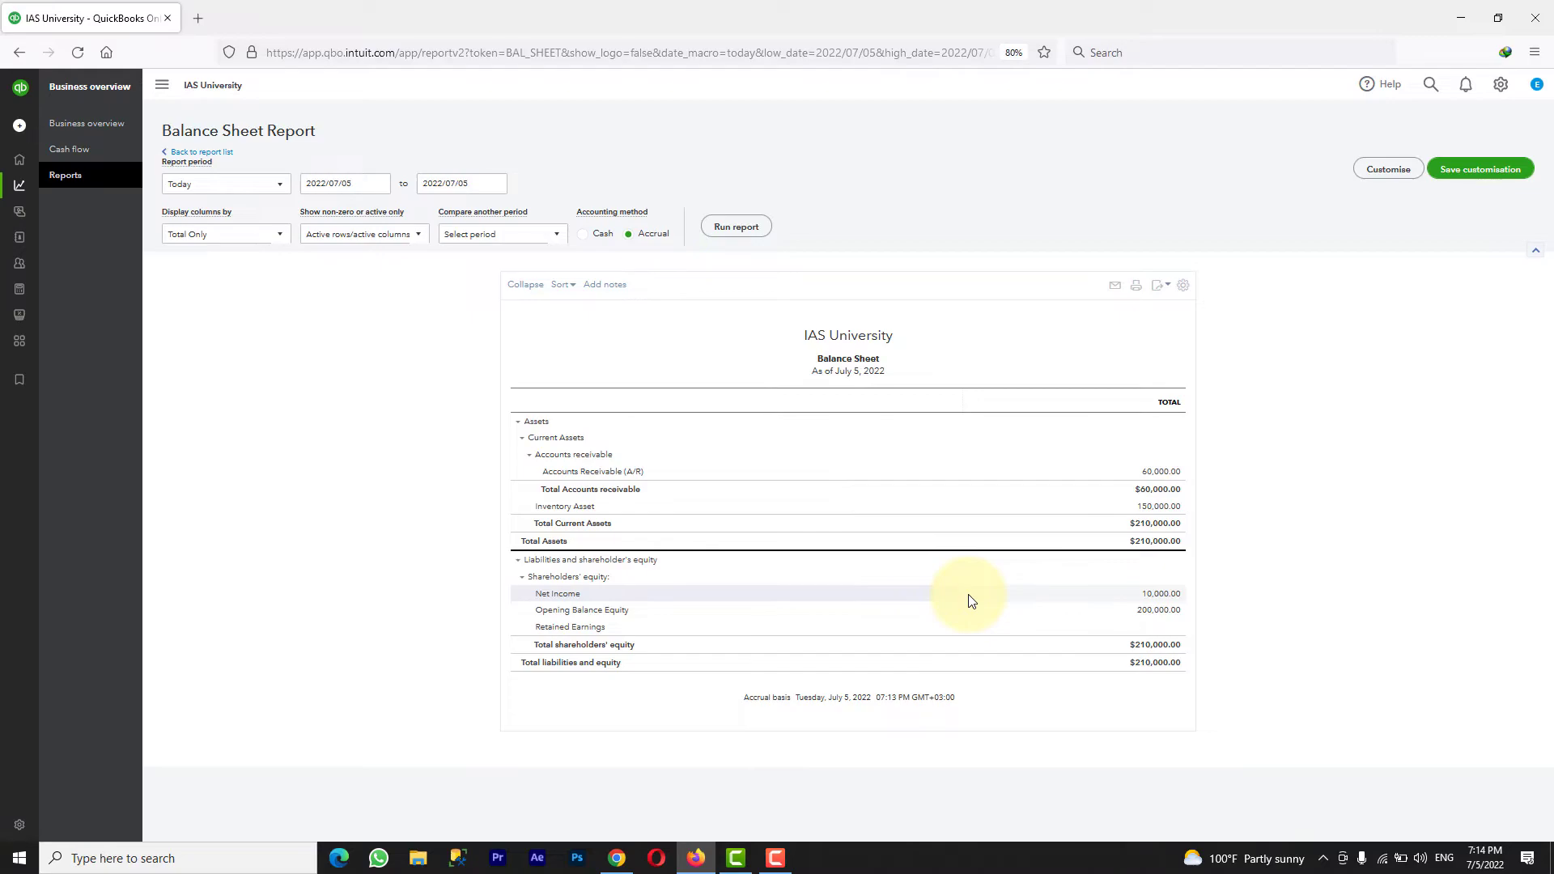
Examine the transactions behind the Inventory Asset balance and return to the Balance Sheet.
click(1159, 515)
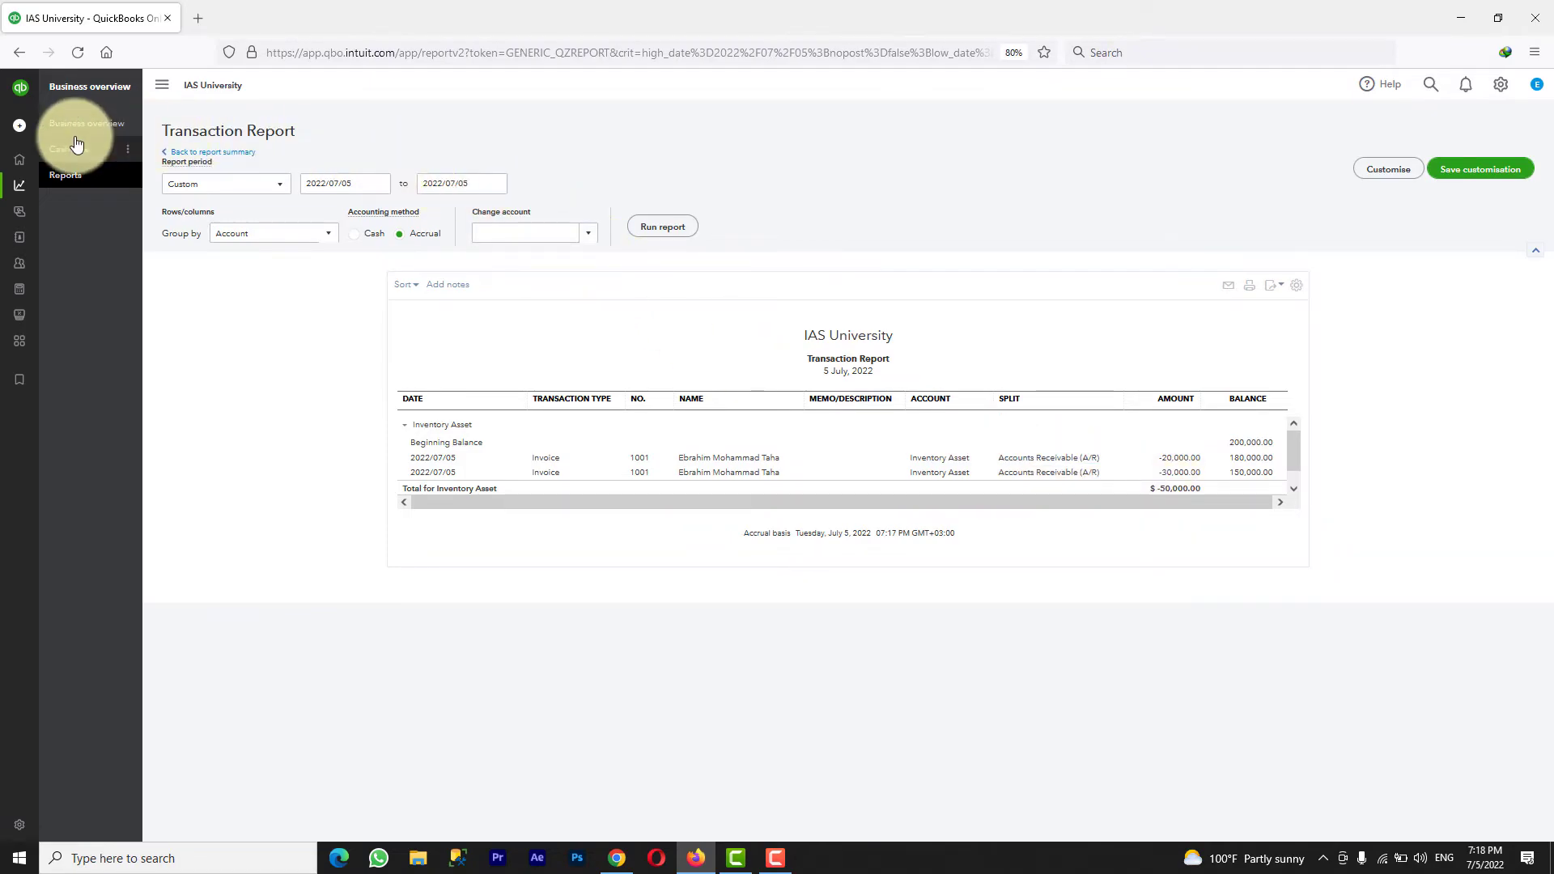
click(182, 150)
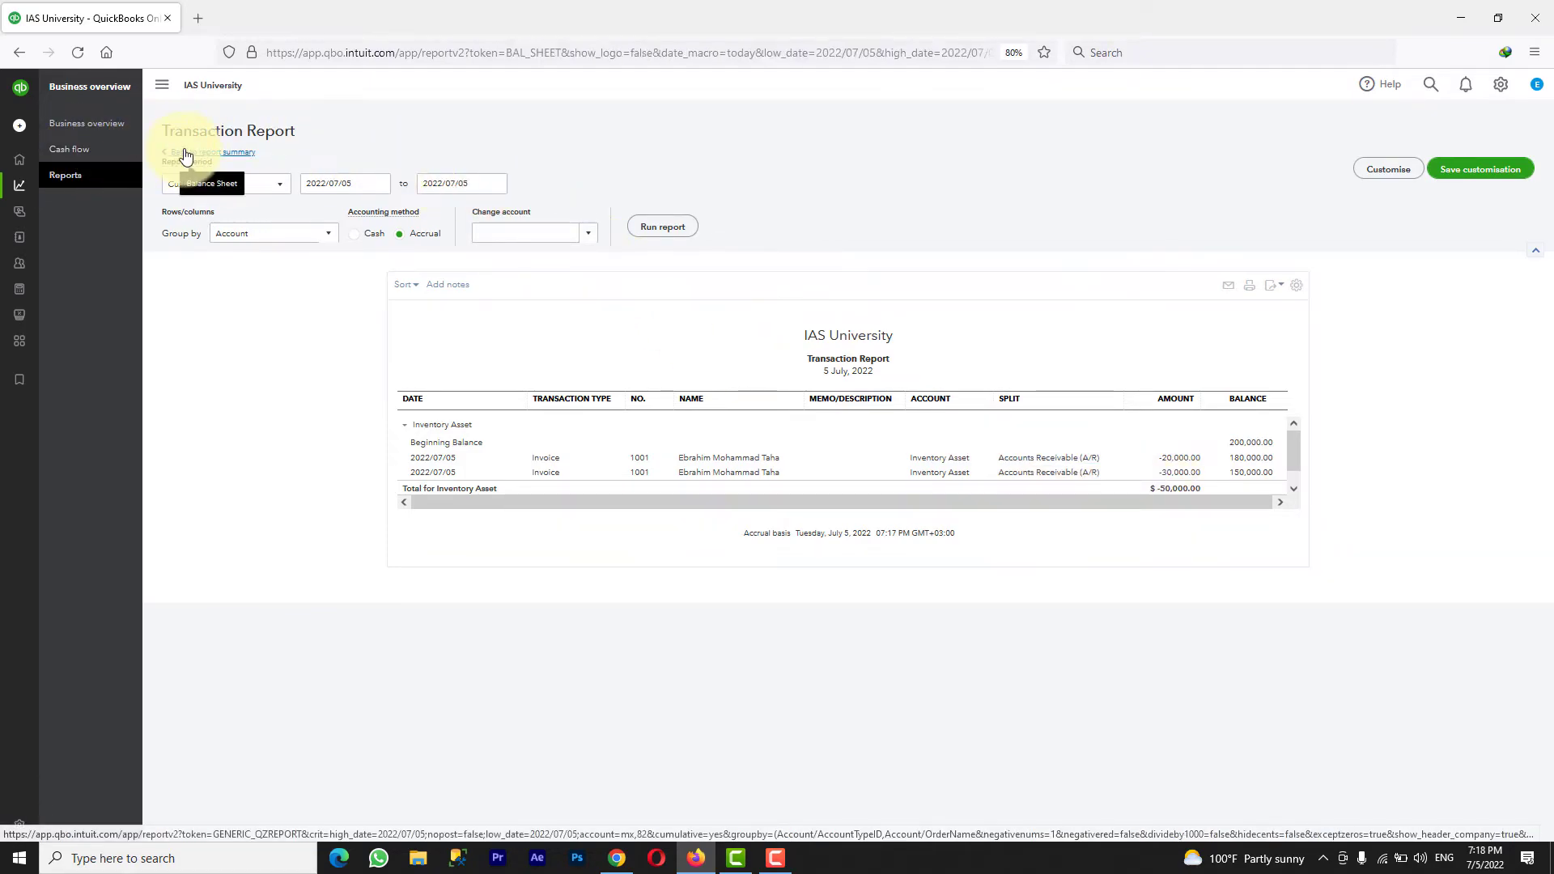
Run the Profit and Loss report with the period set to Today, and return to the home page.
click(180, 152)
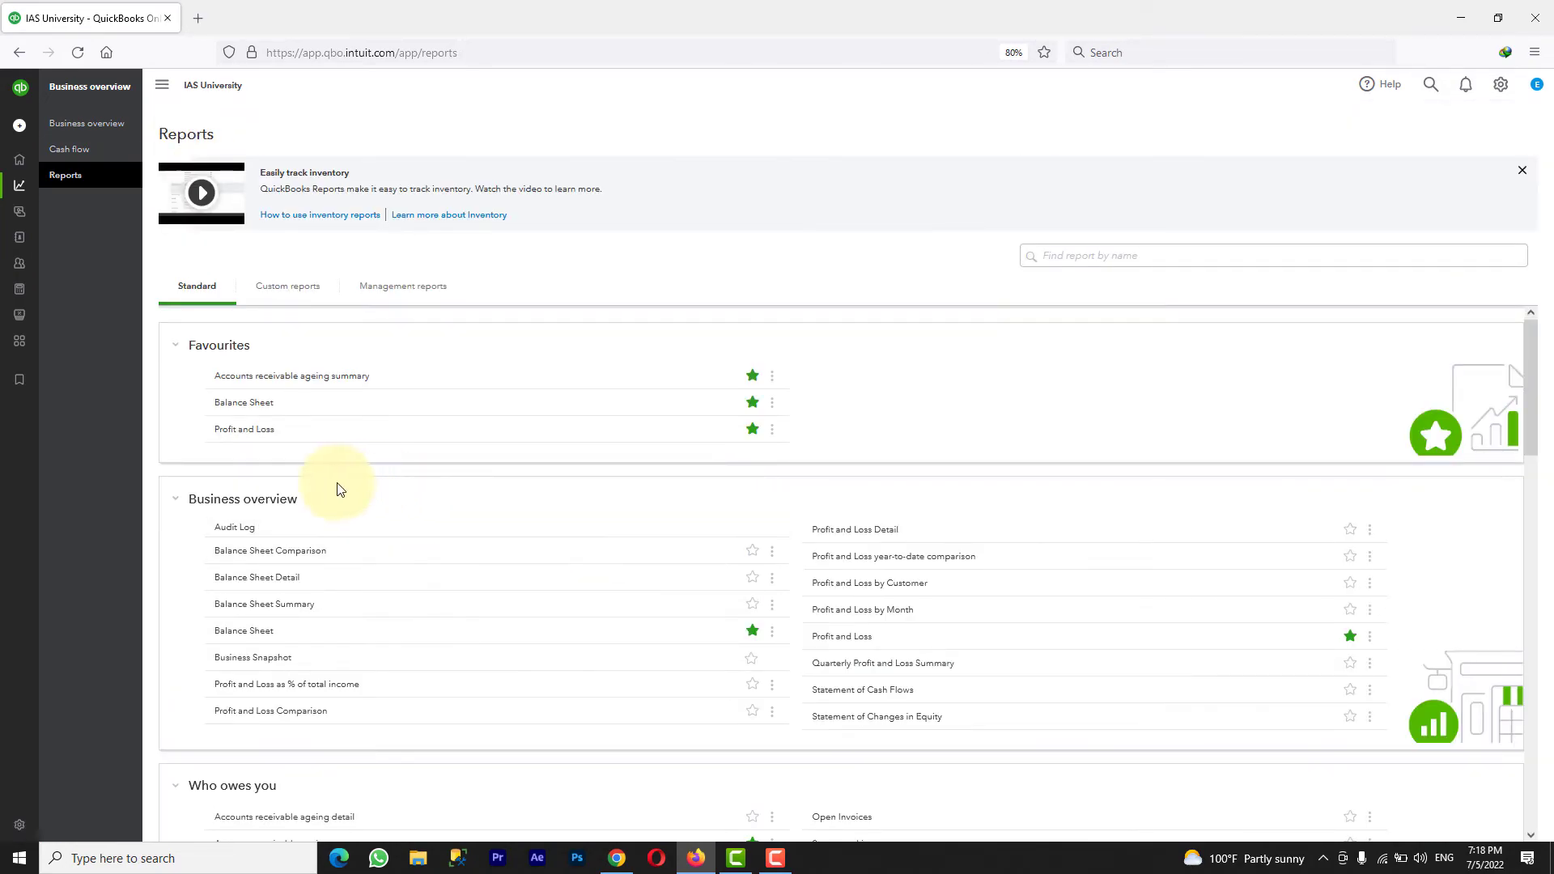
click(261, 436)
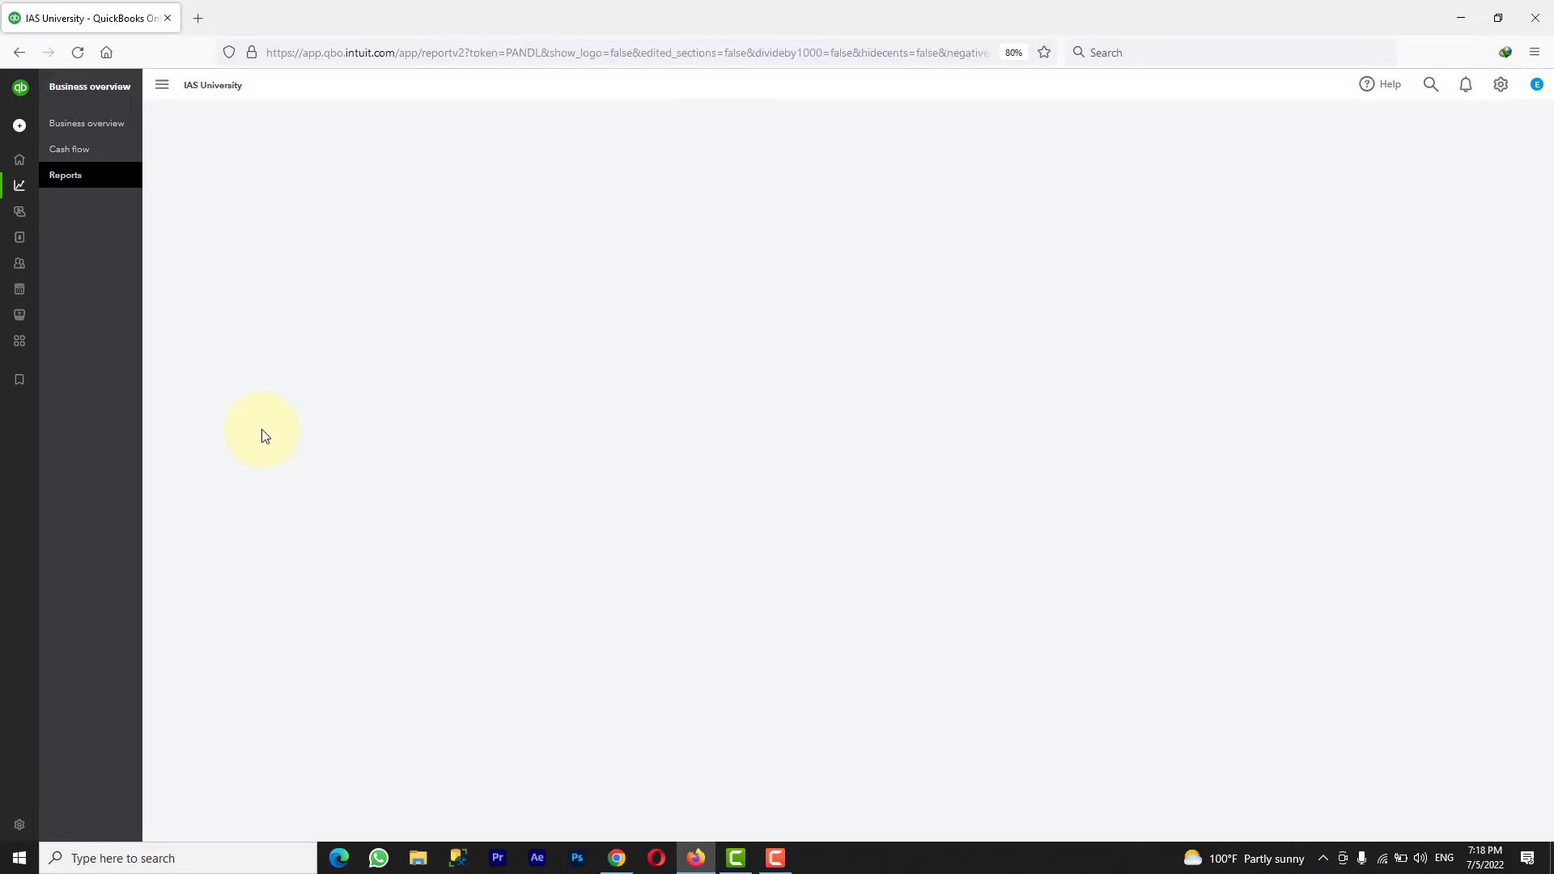
click(277, 184)
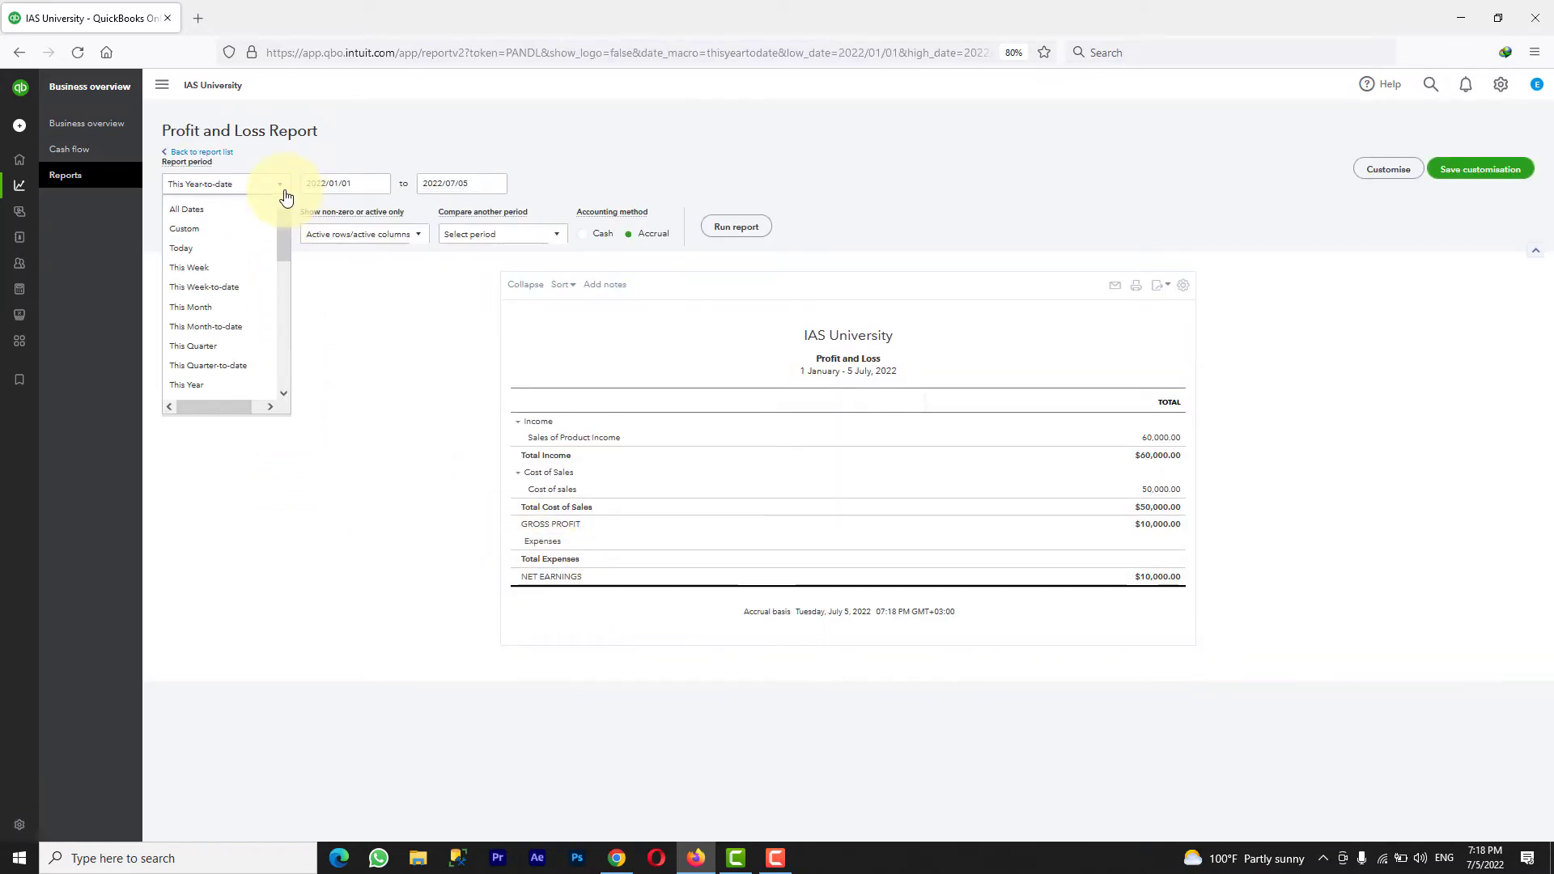
click(220, 234)
click(727, 227)
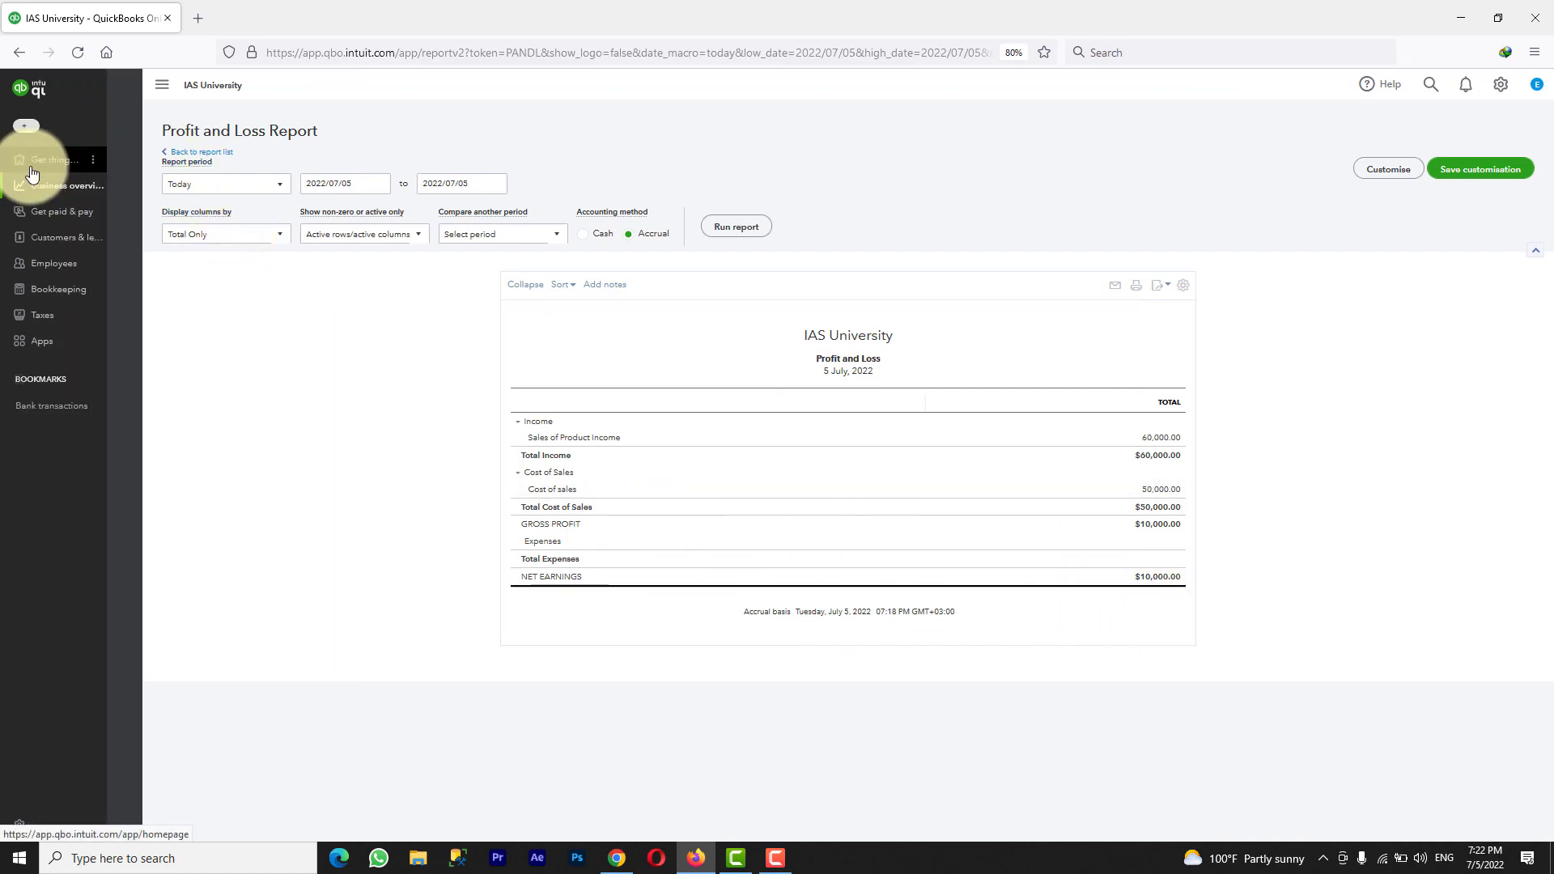
click(36, 173)
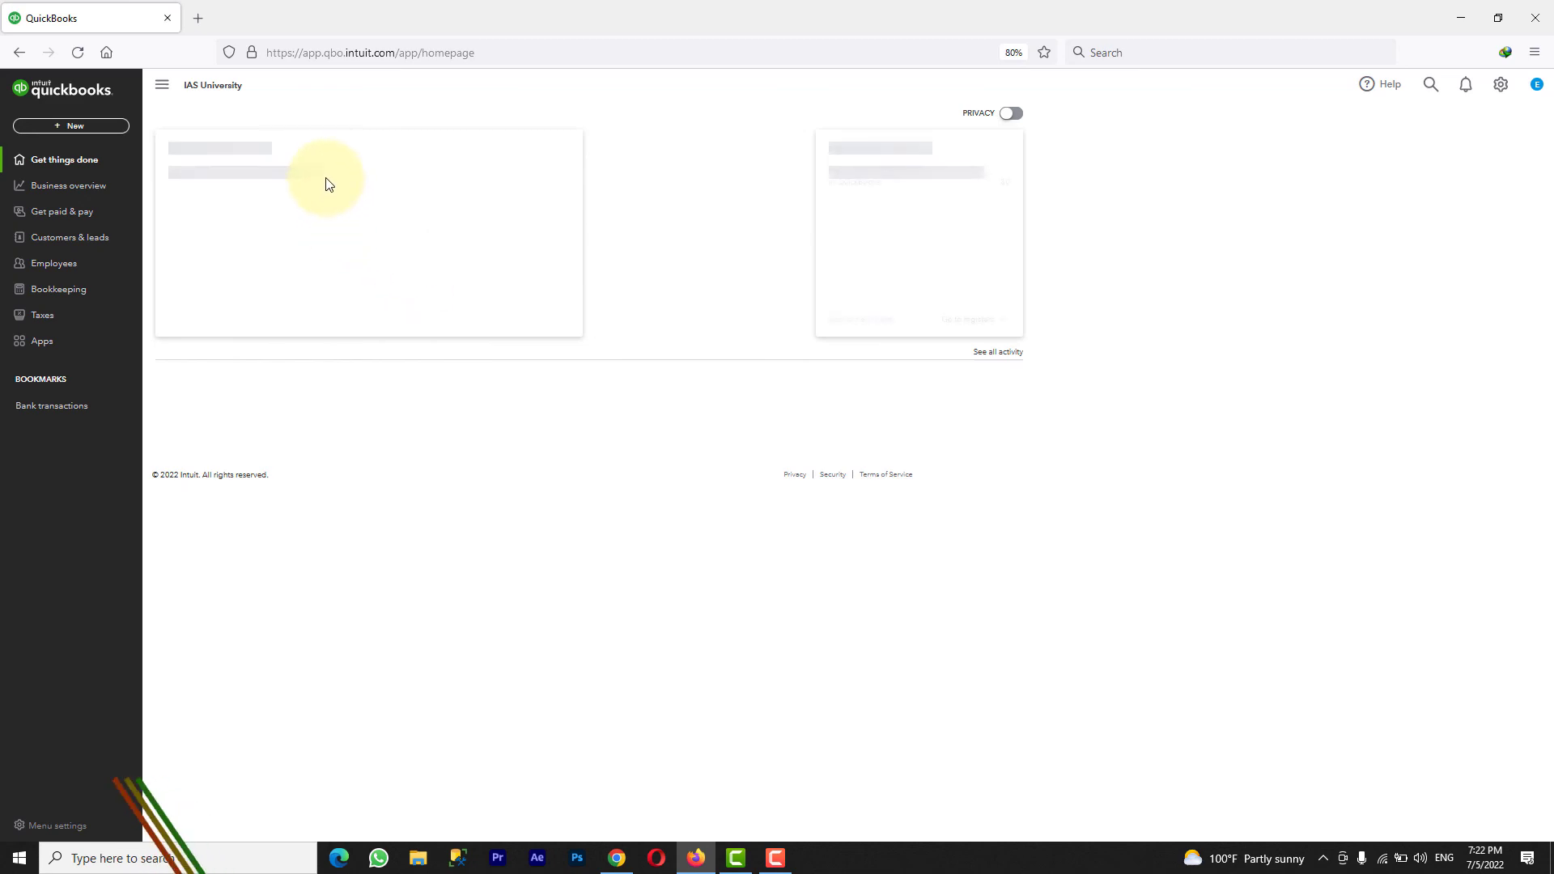